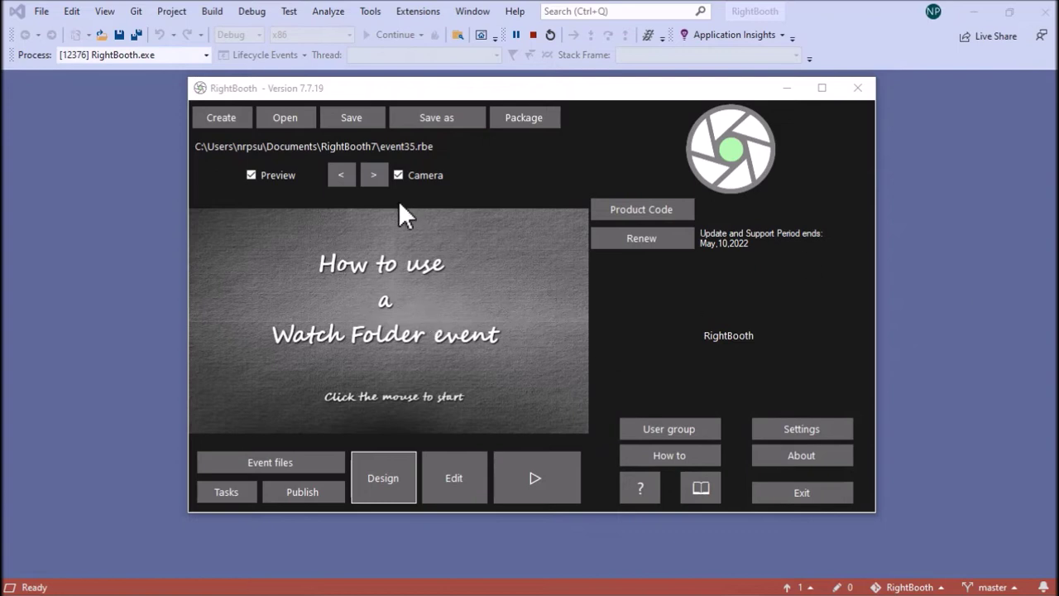
# Step: Examine the recording event's type settings and its Show photo, Photo options and Print layout screens in the screen editor
pyautogui.click(384, 480)
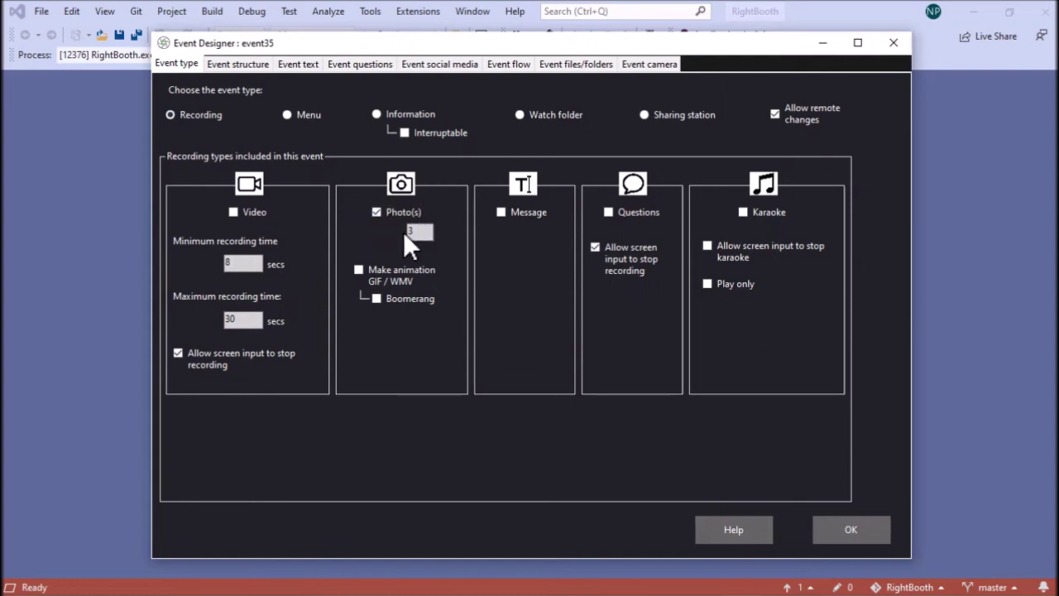
pyautogui.click(837, 535)
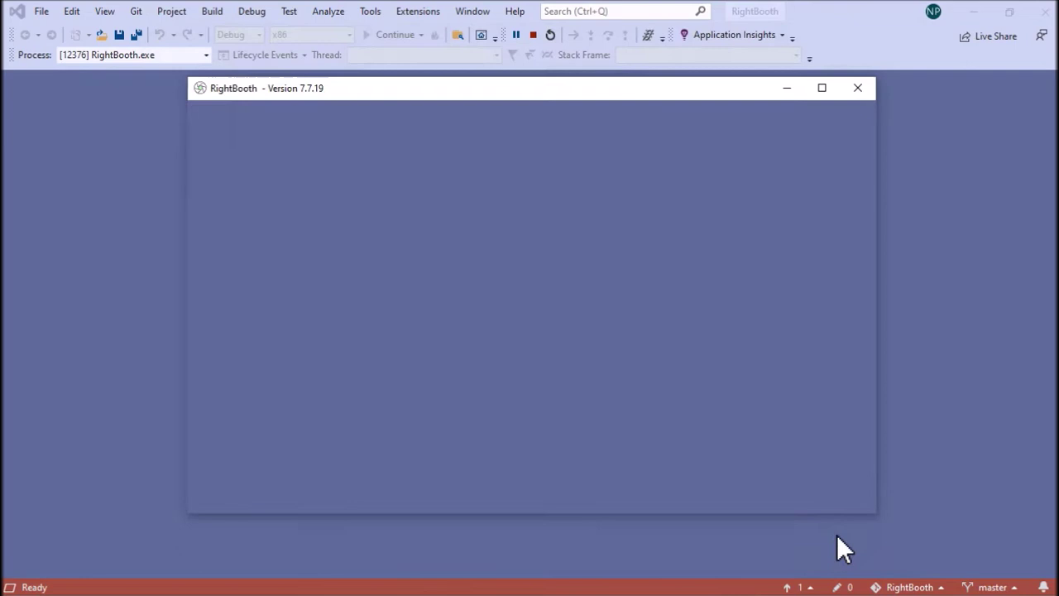
pyautogui.click(458, 473)
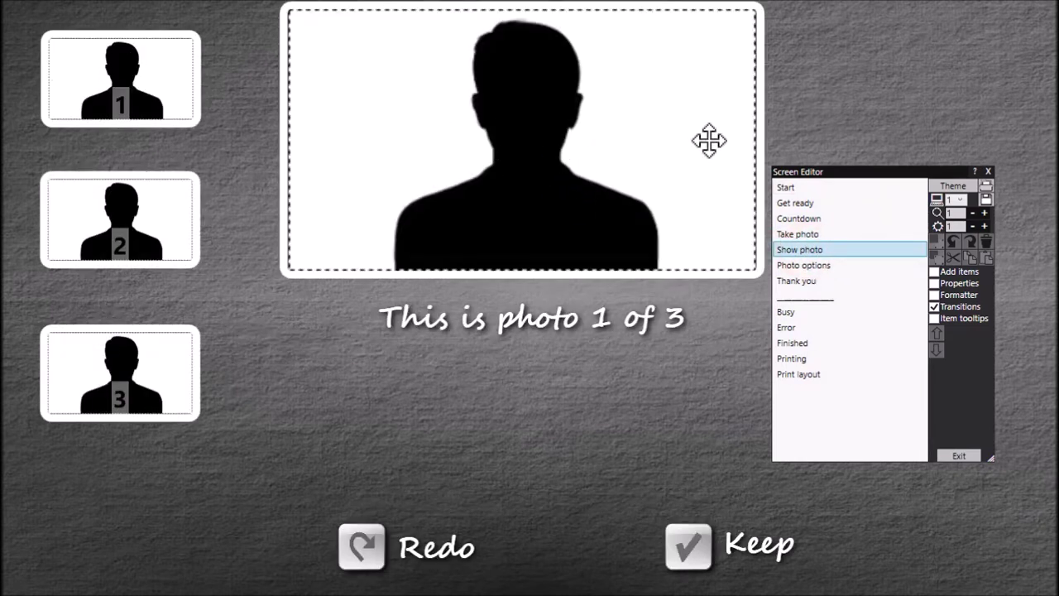
pyautogui.click(805, 267)
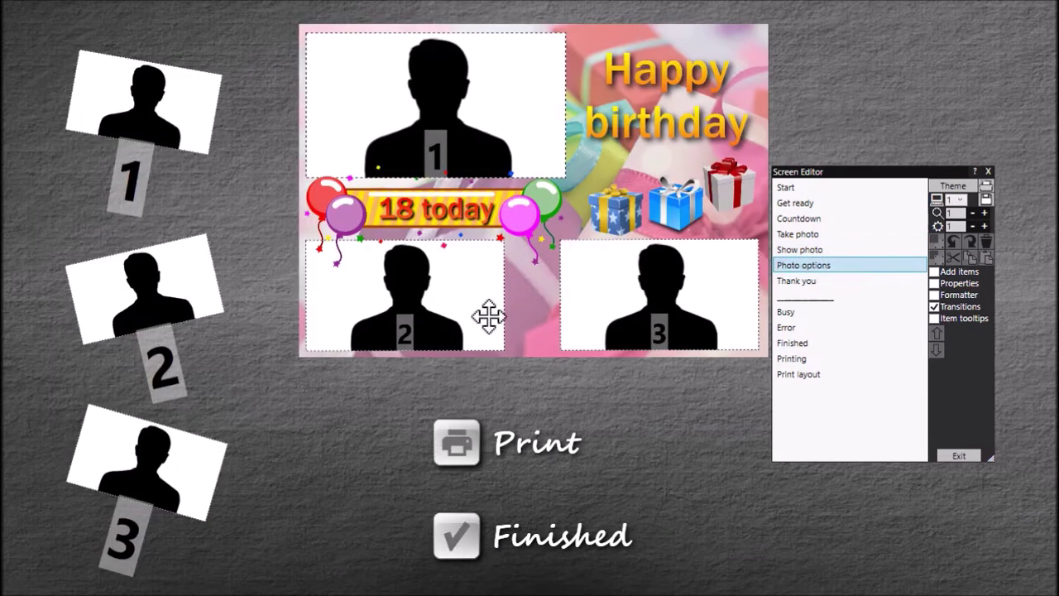
pyautogui.click(807, 374)
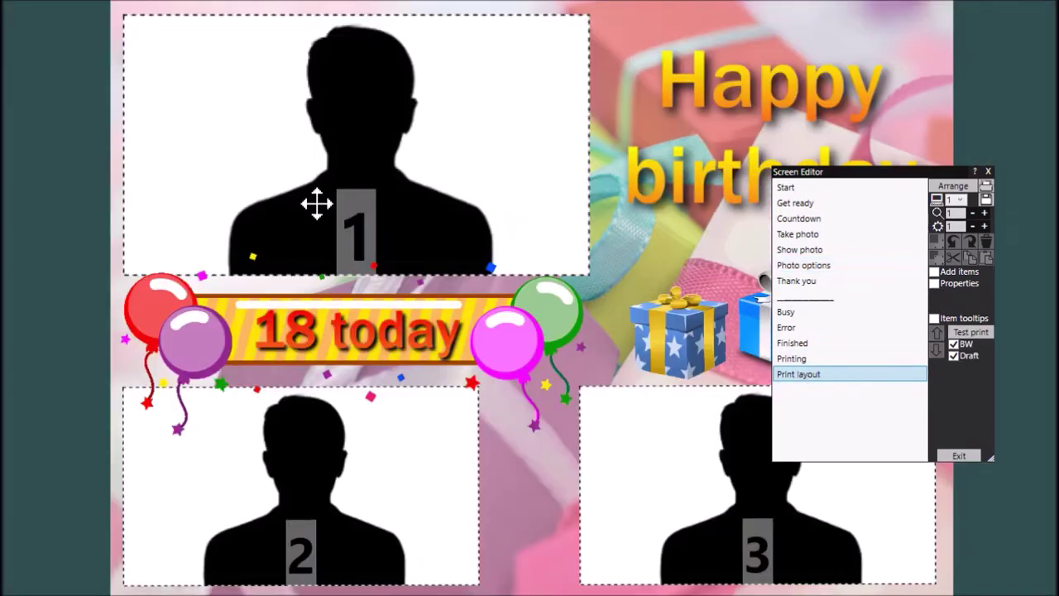
pyautogui.click(816, 266)
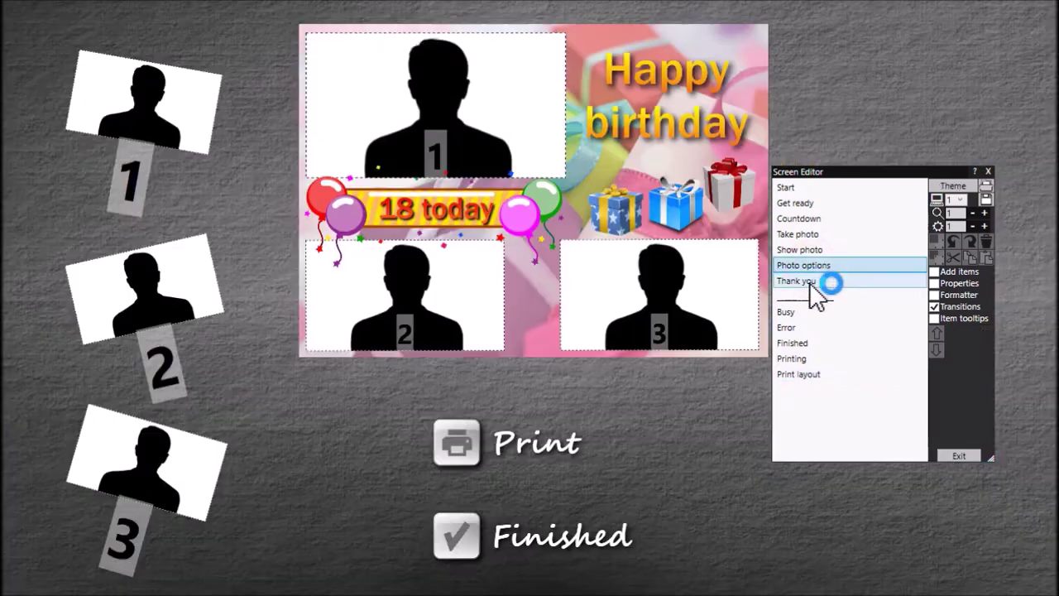
pyautogui.rightClick(809, 282)
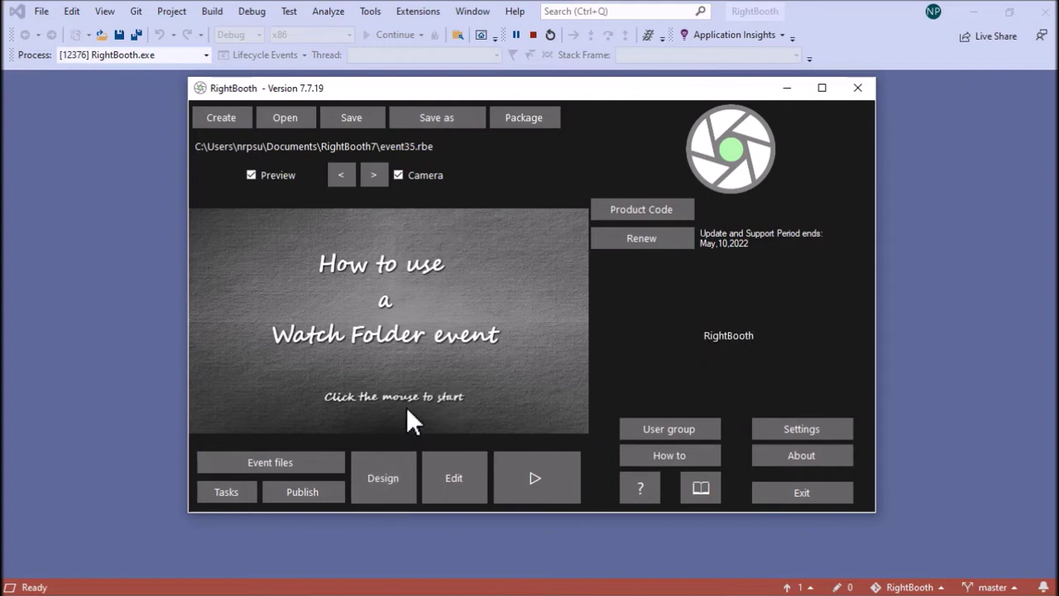
# Step: Change the event type from Recording to Watch folder in the Event Designer, keeping Photo(s) as the included recording type
pyautogui.click(389, 478)
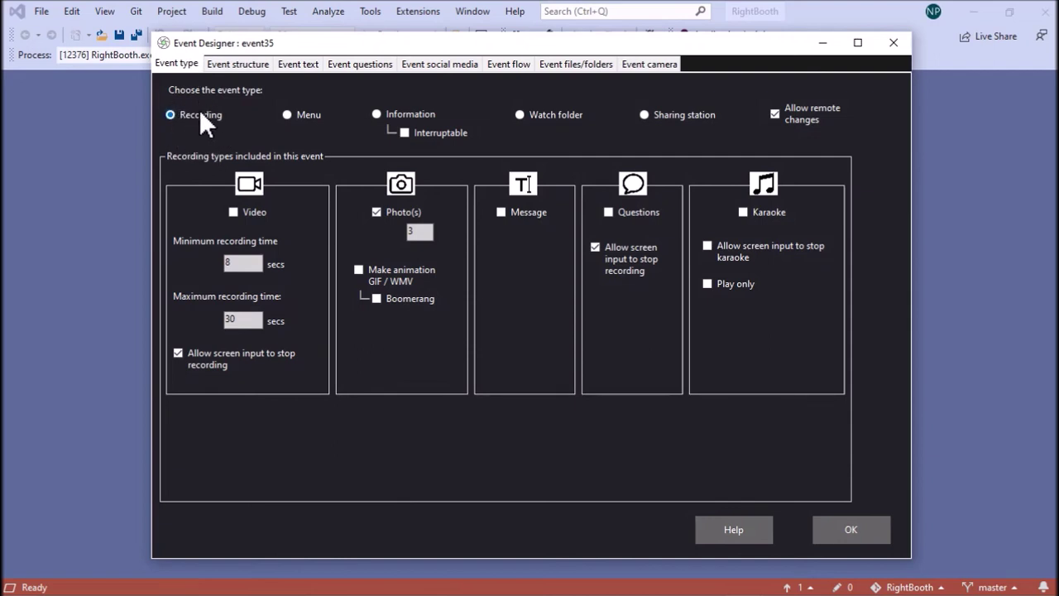
pyautogui.click(520, 115)
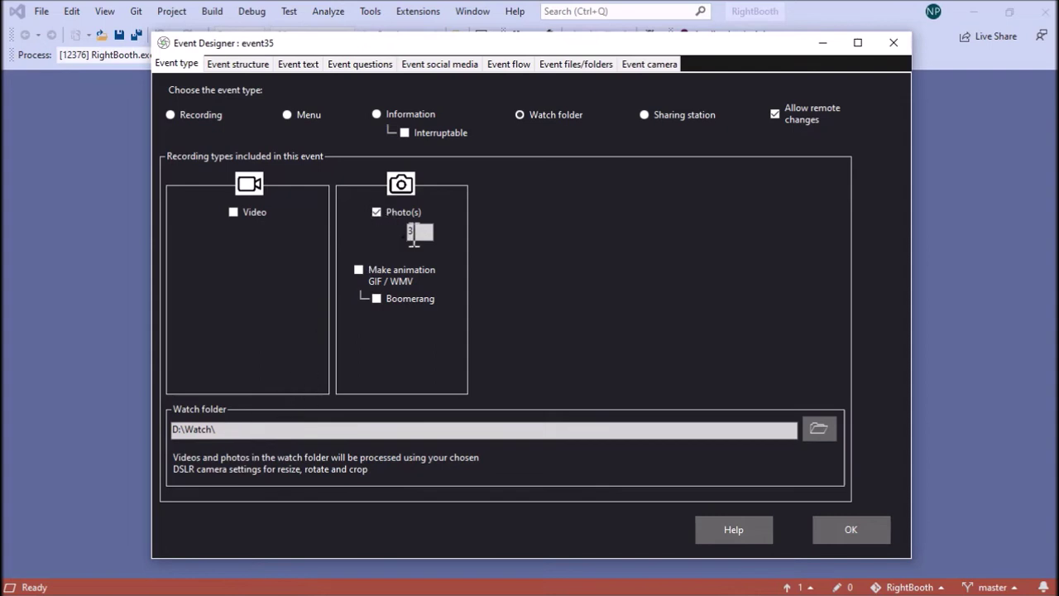
pyautogui.click(376, 212)
# Step: Bring up the empty Watch folder window, place and enlarge it beside the Event Designer, and accept the event design
pyautogui.hotkey('alt', 'Tab')
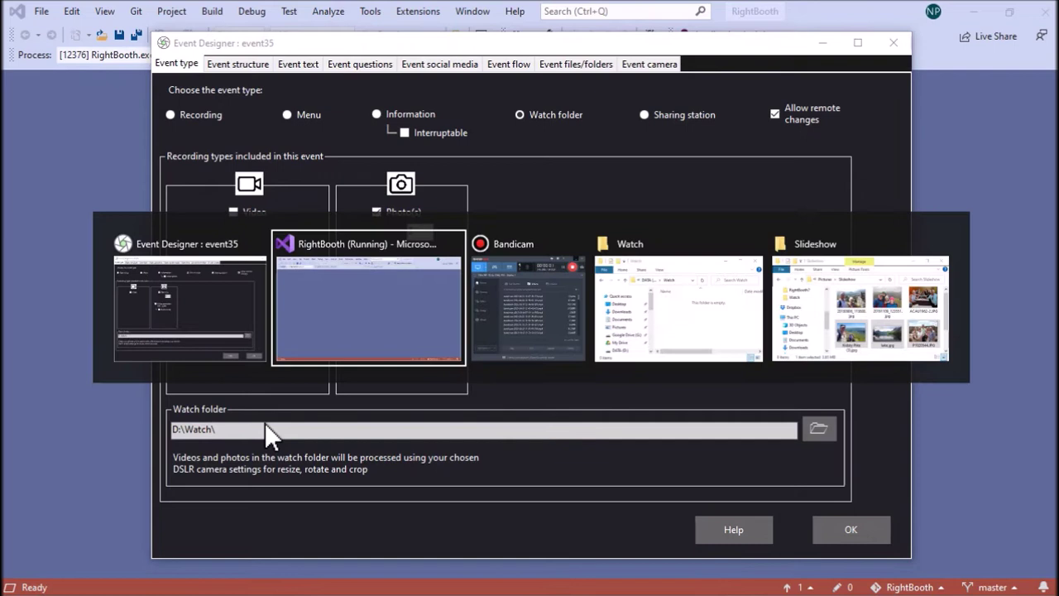
pyautogui.hotkey('alt', 'Tab')
pyautogui.hotkey('alt', 'Tab')
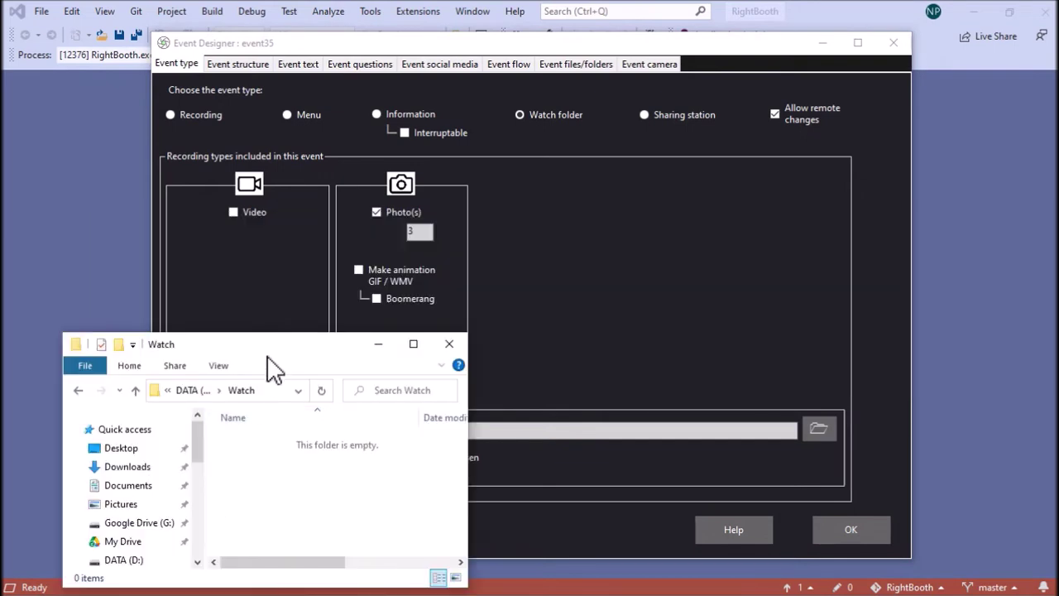
pyautogui.moveTo(268, 343); pyautogui.dragTo(235, 230)
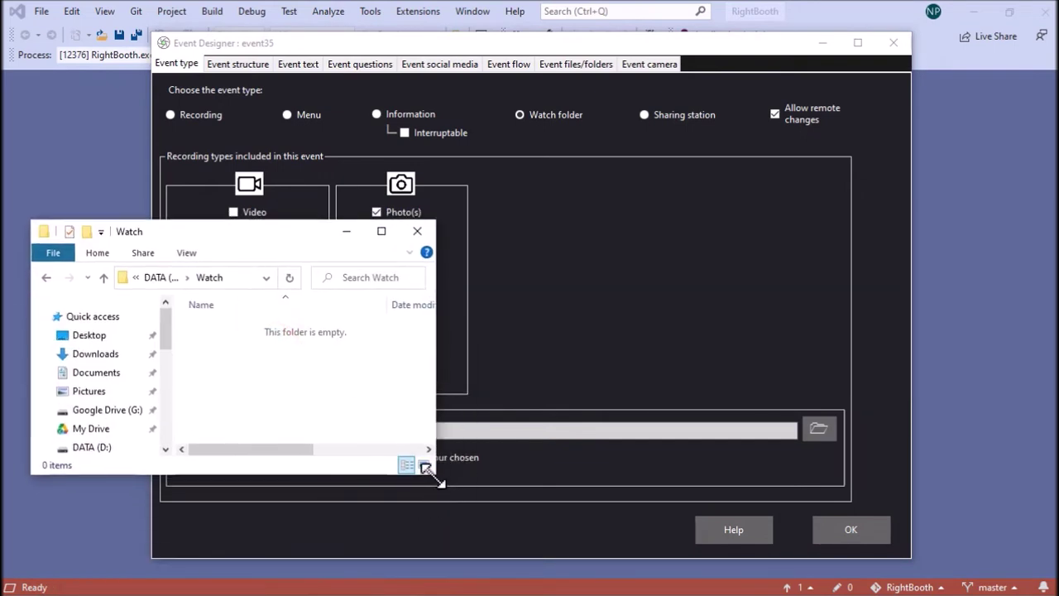
pyautogui.moveTo(434, 473); pyautogui.dragTo(426, 508)
pyautogui.moveTo(248, 241); pyautogui.dragTo(238, 269)
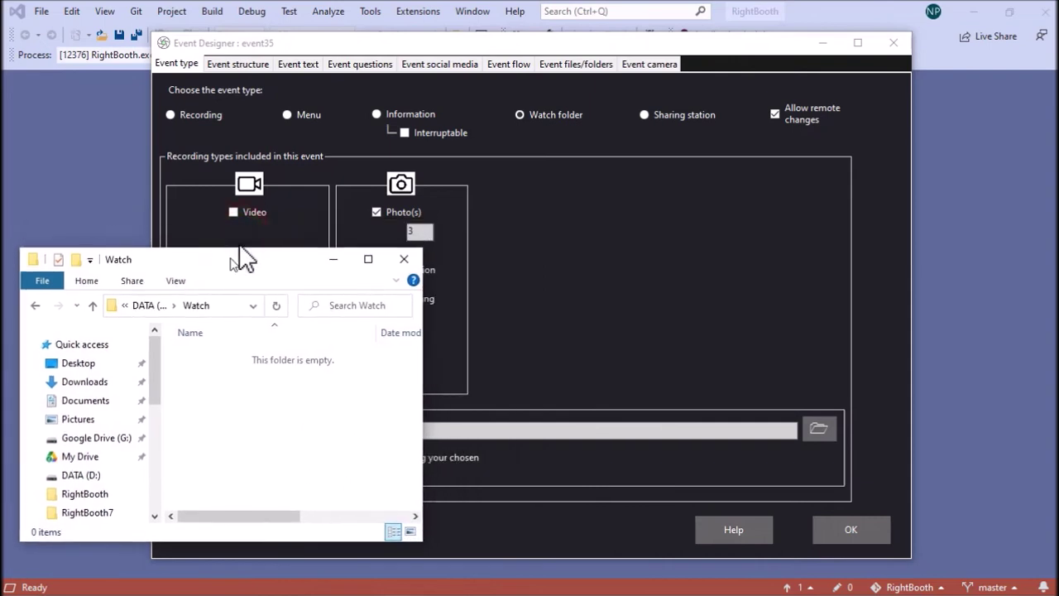
pyautogui.click(649, 93)
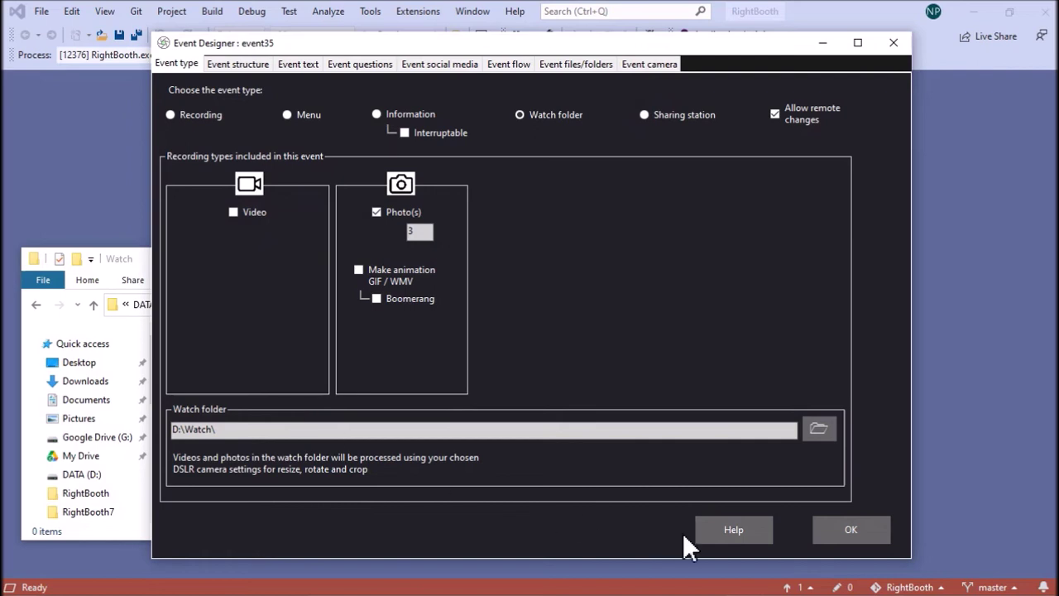
pyautogui.click(855, 529)
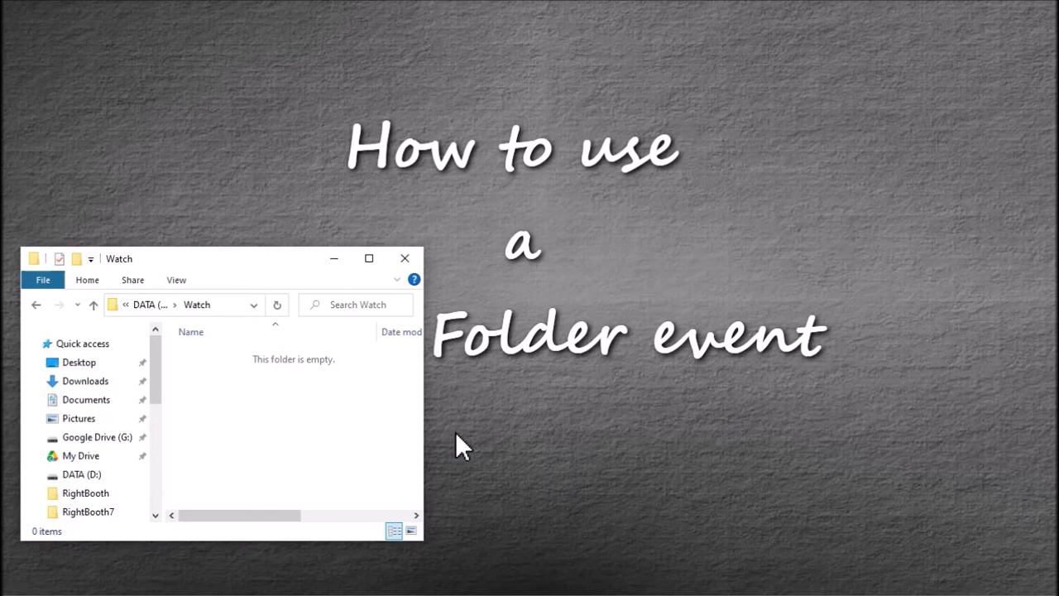
# Step: Bring up the Slideshow pictures folder over the running event and position it fully in view beside the Watch folder window
pyautogui.hotkey('alt', 'Tab')
pyautogui.hotkey('alt', 'Tab')
pyautogui.hotkey('alt', 'Tab')
pyautogui.hotkey('alt', 'Tab')
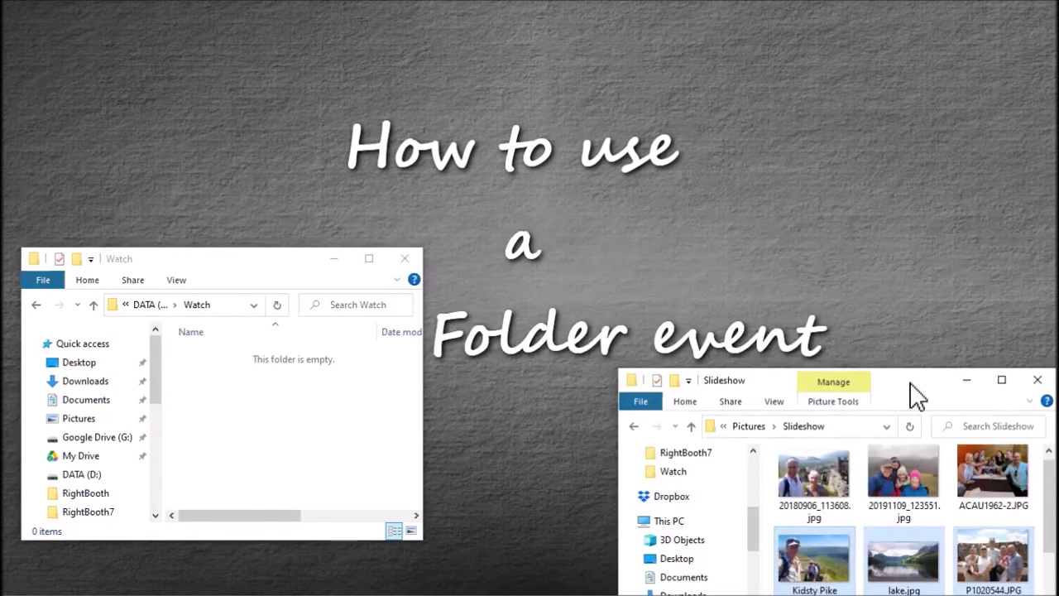
pyautogui.moveTo(910, 387); pyautogui.dragTo(889, 331)
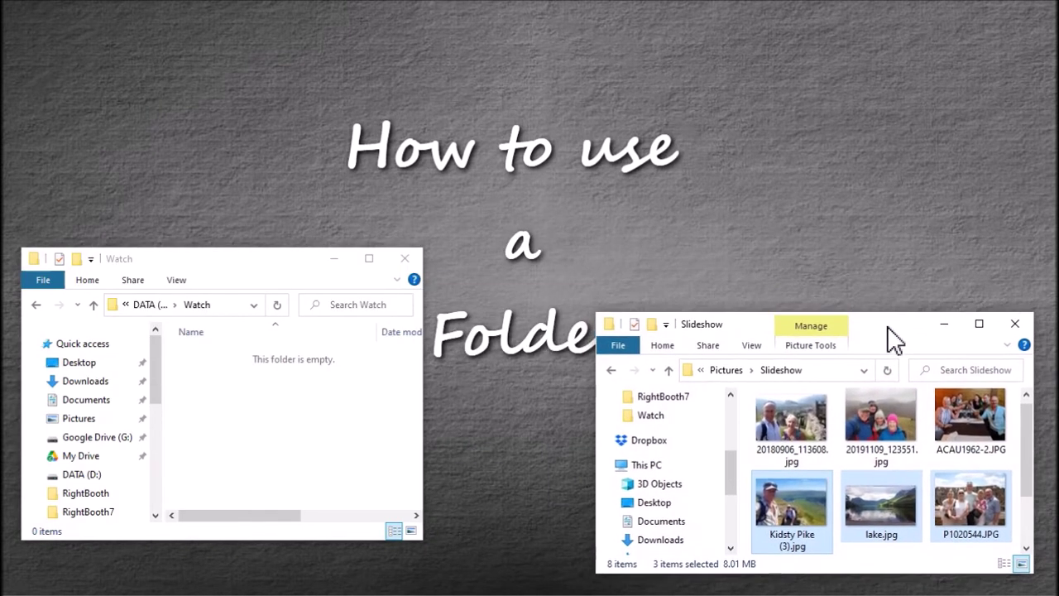
# Step: Copy the photo 20180906_113608.jpg from the Slideshow folder into the Watch folder
pyautogui.doubleClick(796, 419)
pyautogui.rightClick(796, 419)
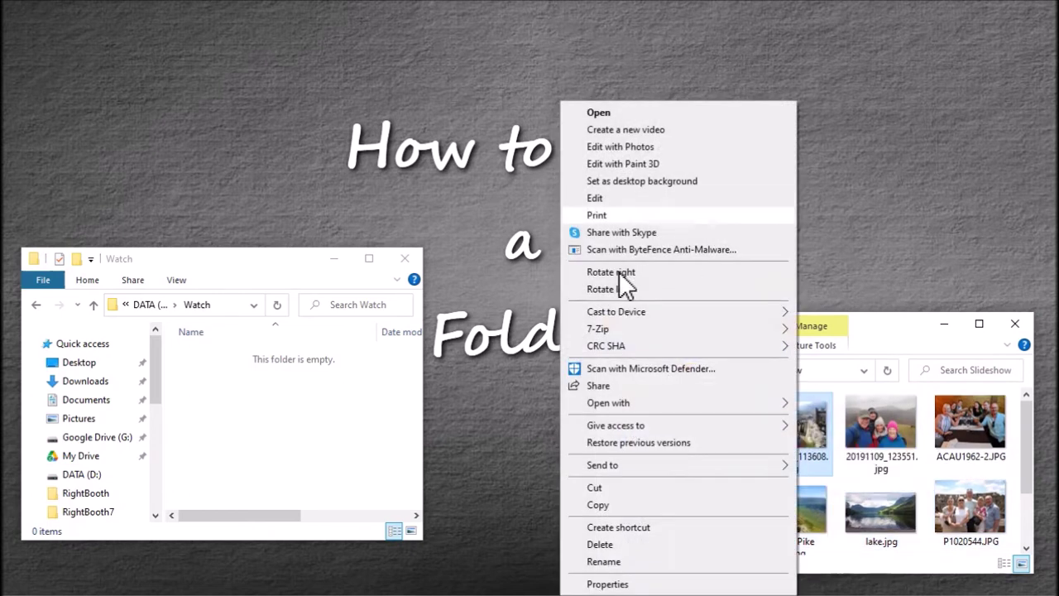
pyautogui.click(609, 504)
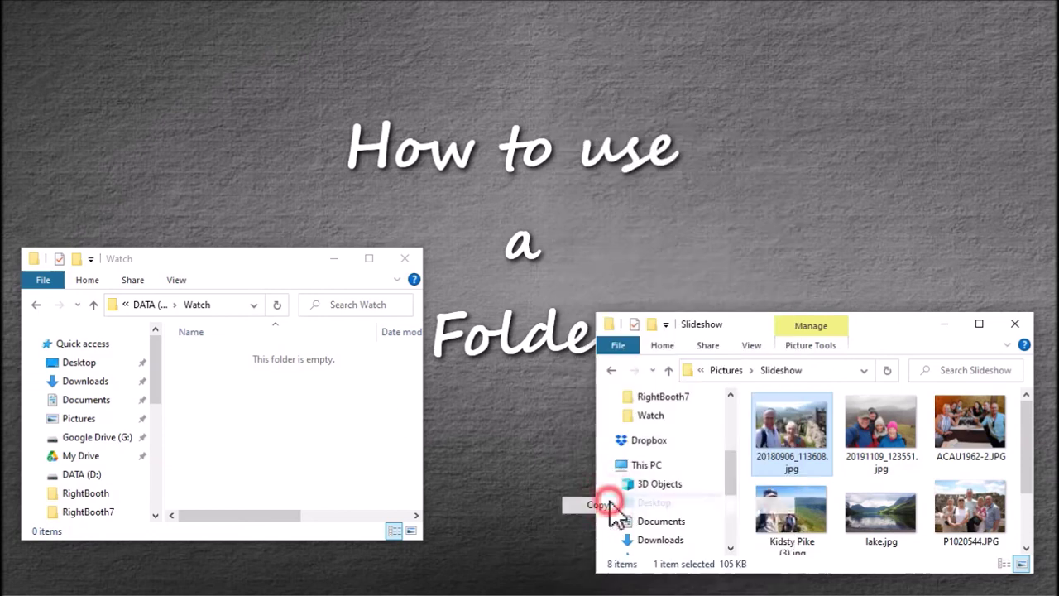
pyautogui.rightClick(217, 420)
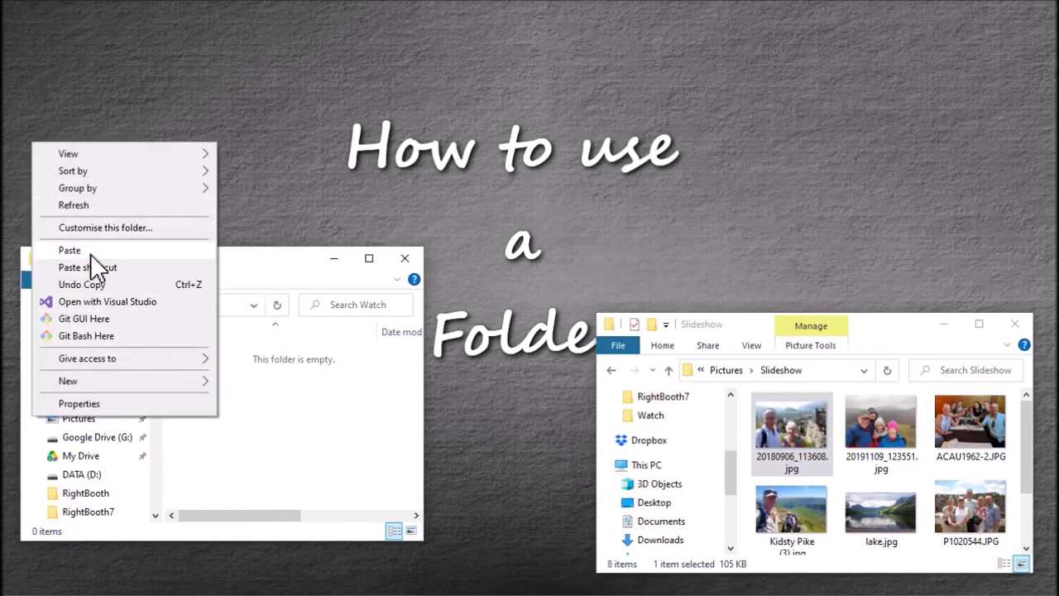
pyautogui.click(90, 249)
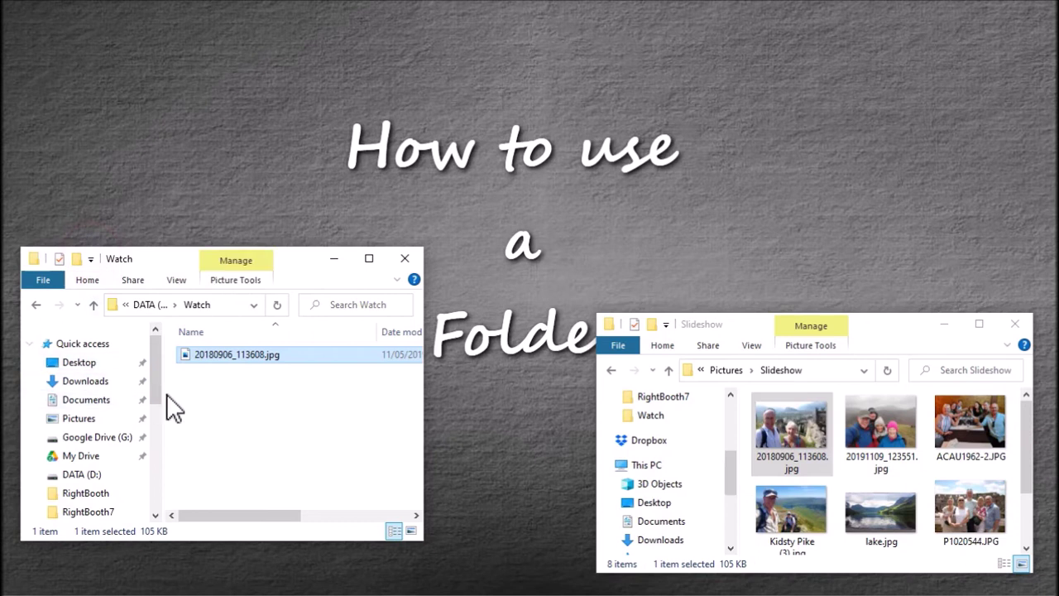
# Step: Reposition the Watch folder window and copy 20191109_123551.jpg from the Slideshow folder into it
pyautogui.moveTo(249, 265); pyautogui.dragTo(247, 400)
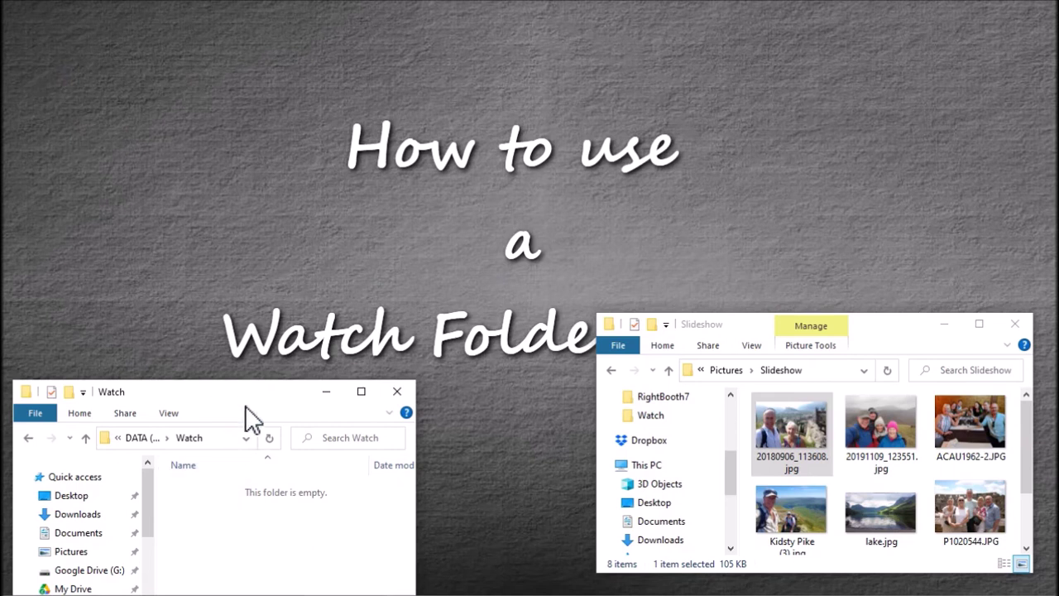
pyautogui.moveTo(253, 389); pyautogui.dragTo(270, 318)
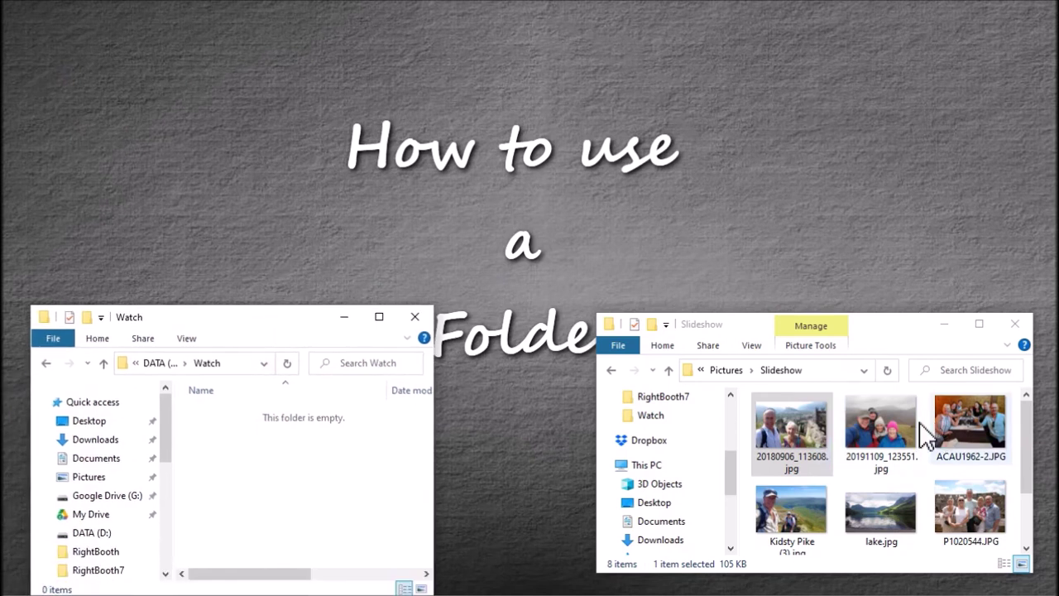
pyautogui.click(887, 419)
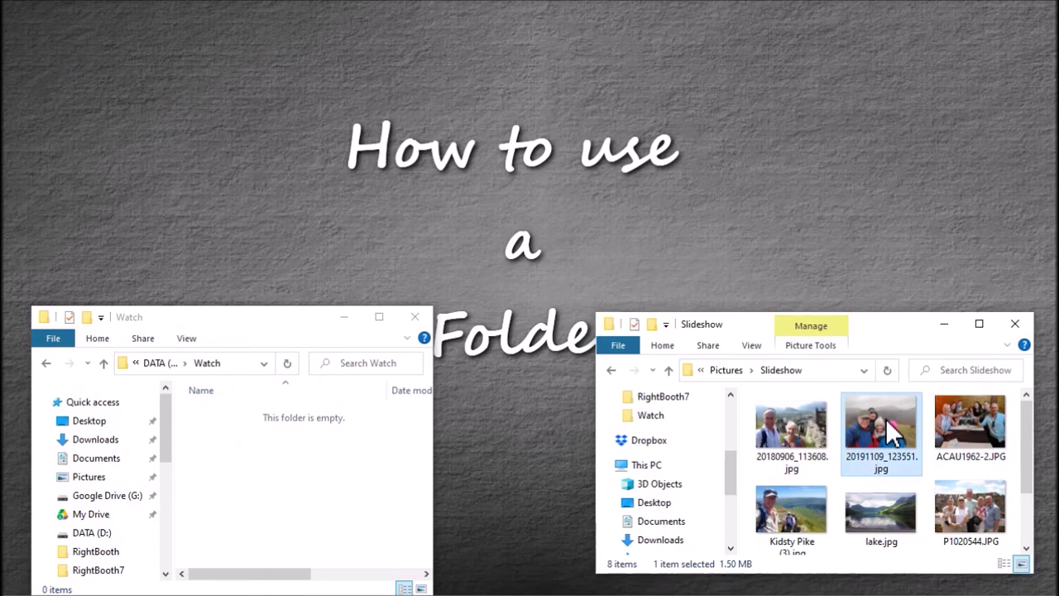
pyautogui.click(246, 499)
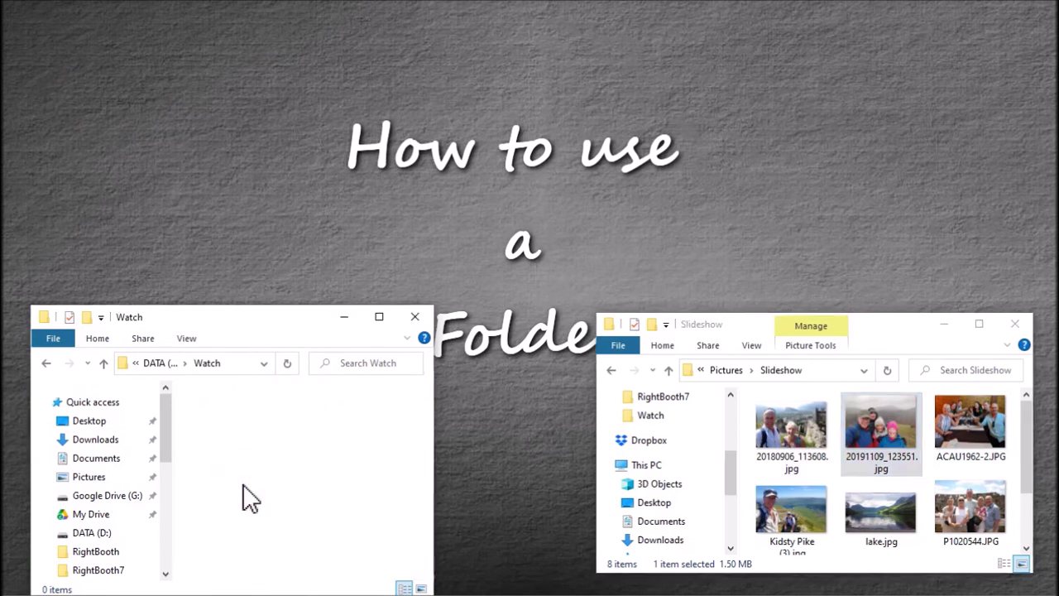
pyautogui.hotkey('ctrl', 'v')
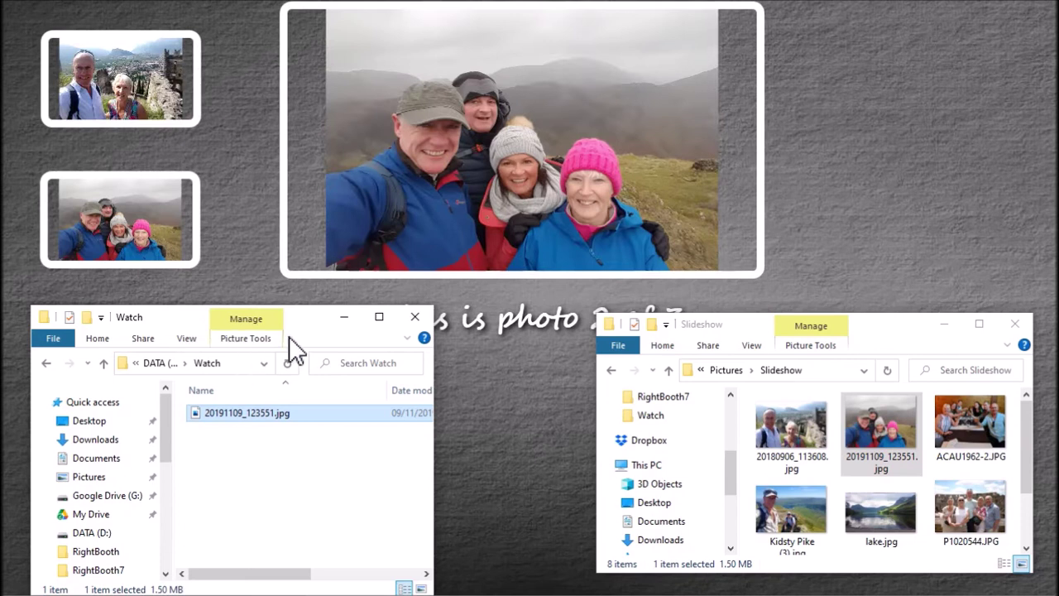
# Step: Move both folder windows clear of the event's photo display and copy ACAU1962-2.JPG from Slideshow into the Watch folder
pyautogui.moveTo(317, 321); pyautogui.dragTo(300, 421)
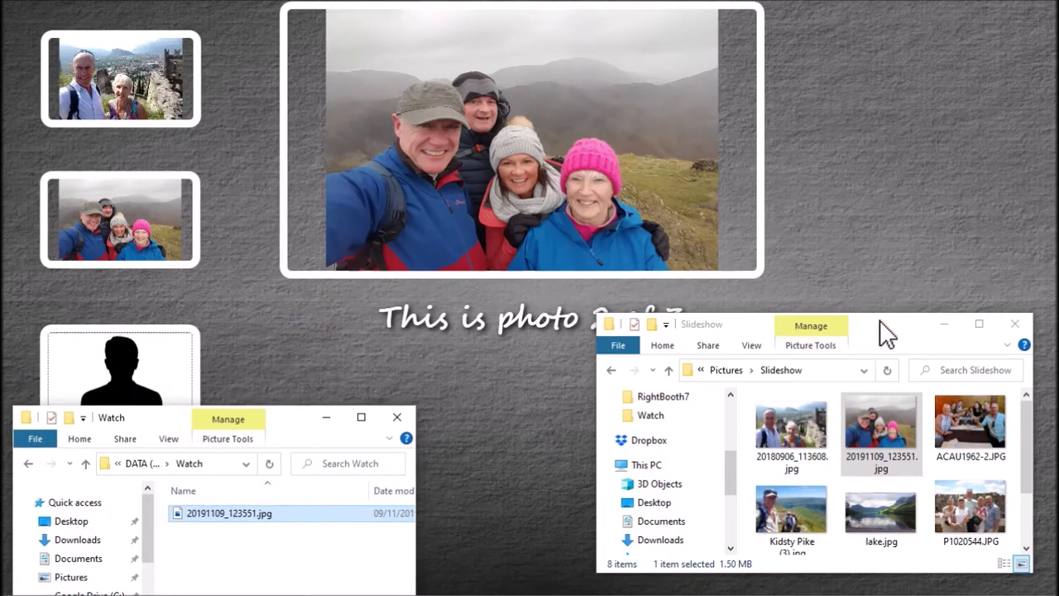
pyautogui.moveTo(885, 333); pyautogui.dragTo(944, 375)
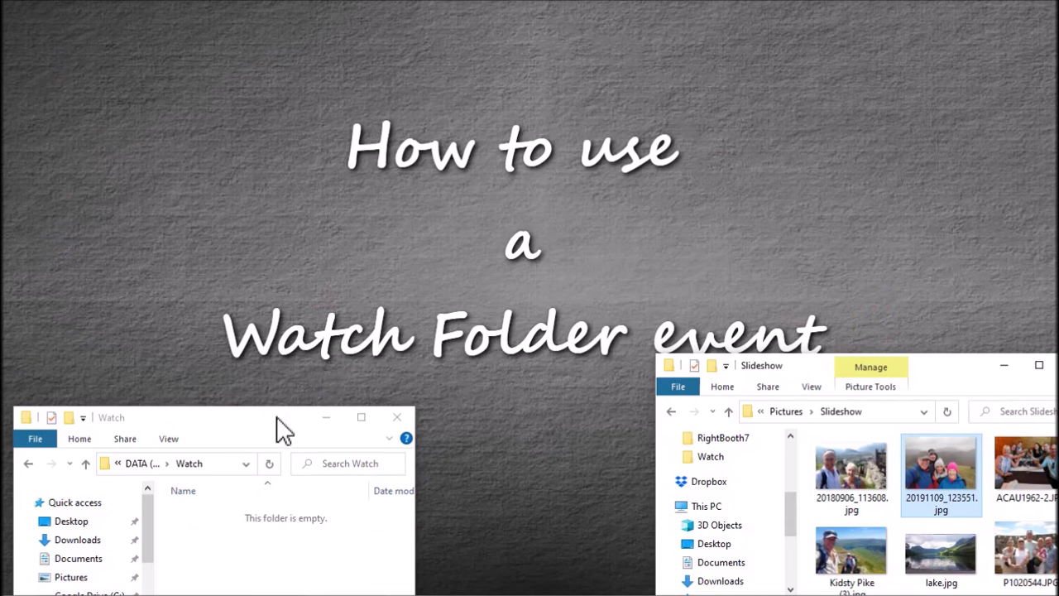
pyautogui.click(1030, 474)
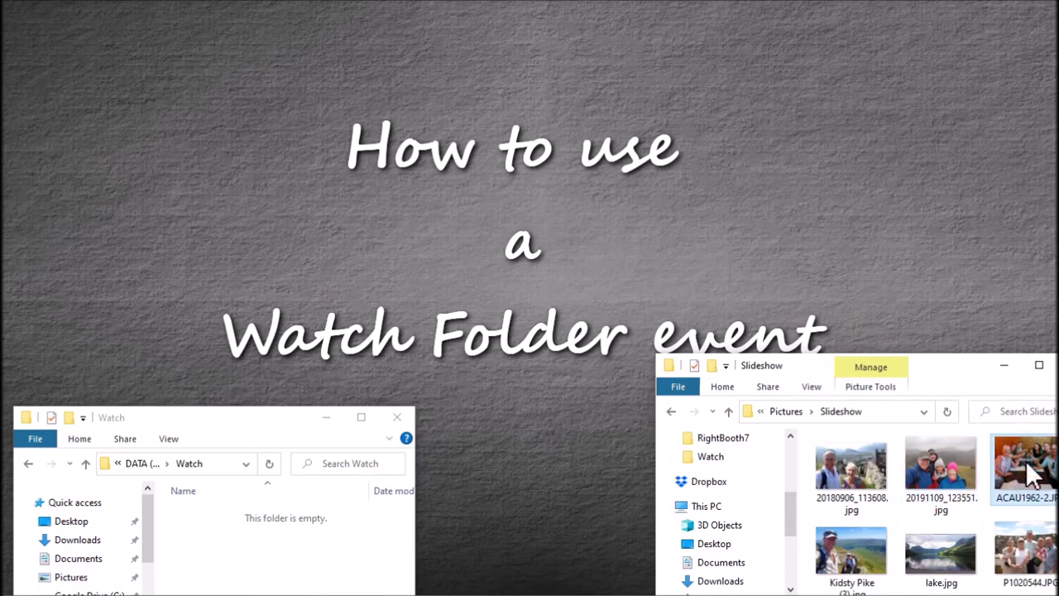
pyautogui.moveTo(960, 370); pyautogui.dragTo(793, 408)
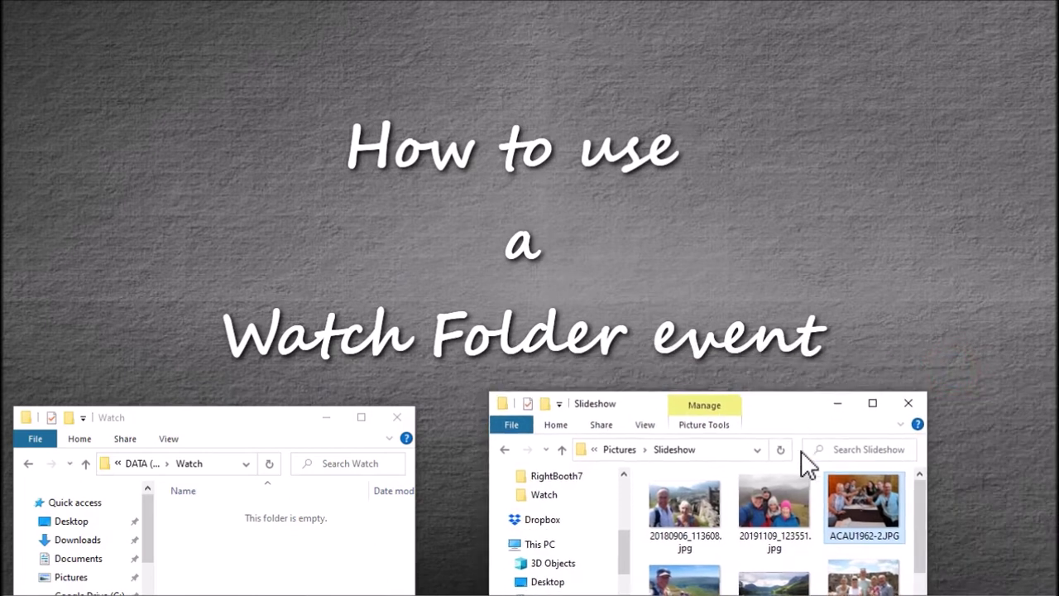
pyautogui.click(225, 417)
pyautogui.rightClick(212, 553)
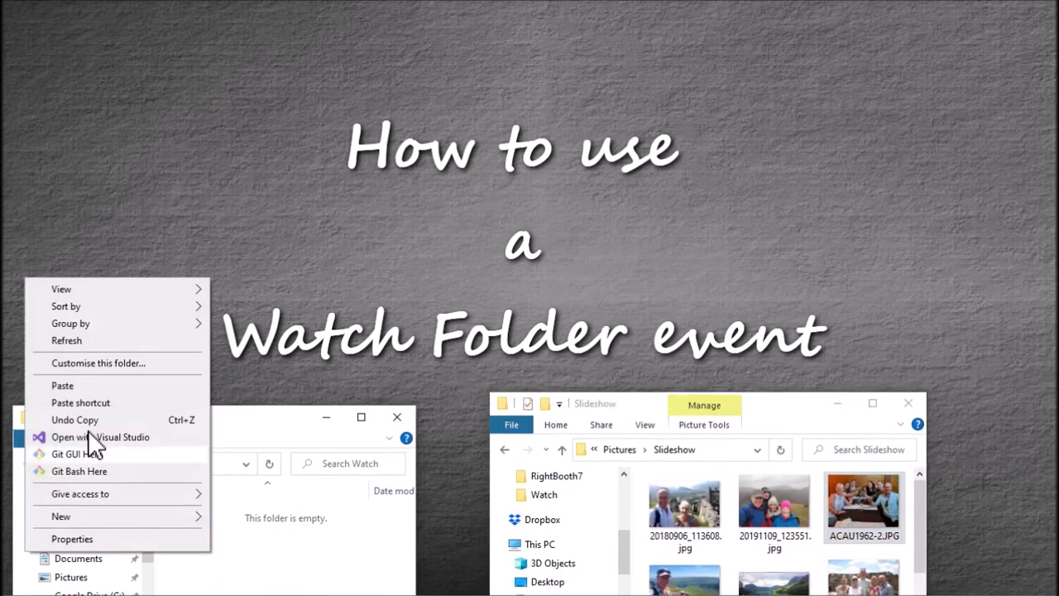
pyautogui.click(79, 387)
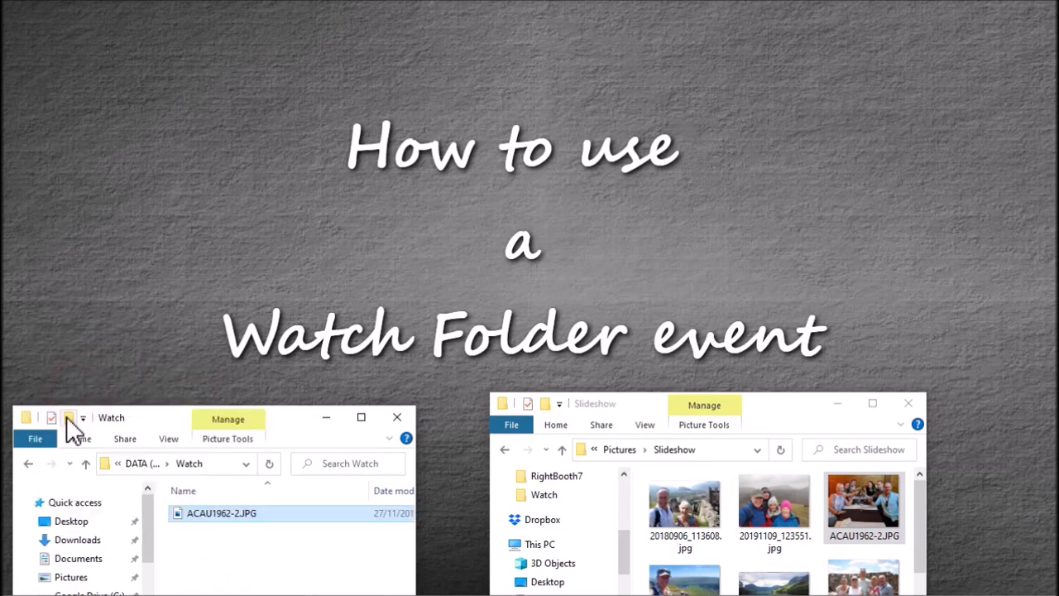
# Step: Move both folder windows aside to view the photo options screen, and open the event's files folder to inspect the processed photos
pyautogui.moveTo(212, 421); pyautogui.dragTo(230, 467)
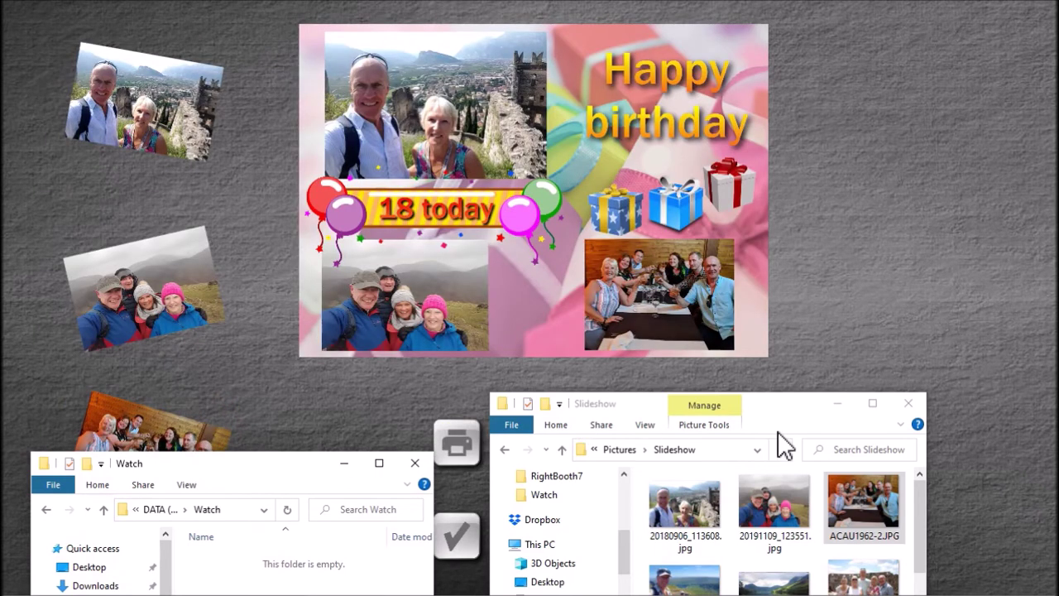
pyautogui.moveTo(787, 404); pyautogui.dragTo(891, 427)
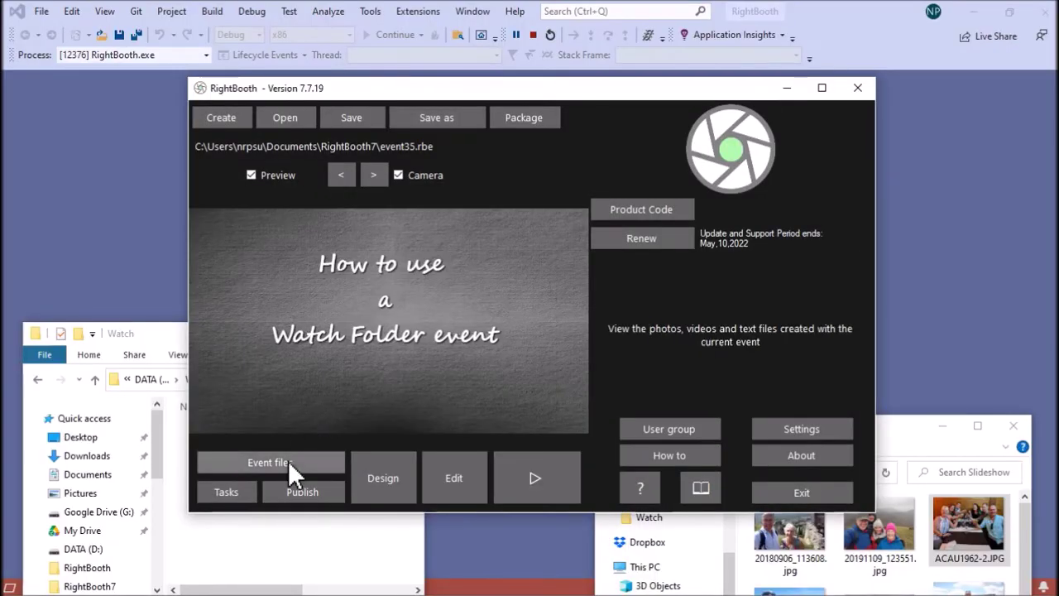
pyautogui.click(289, 461)
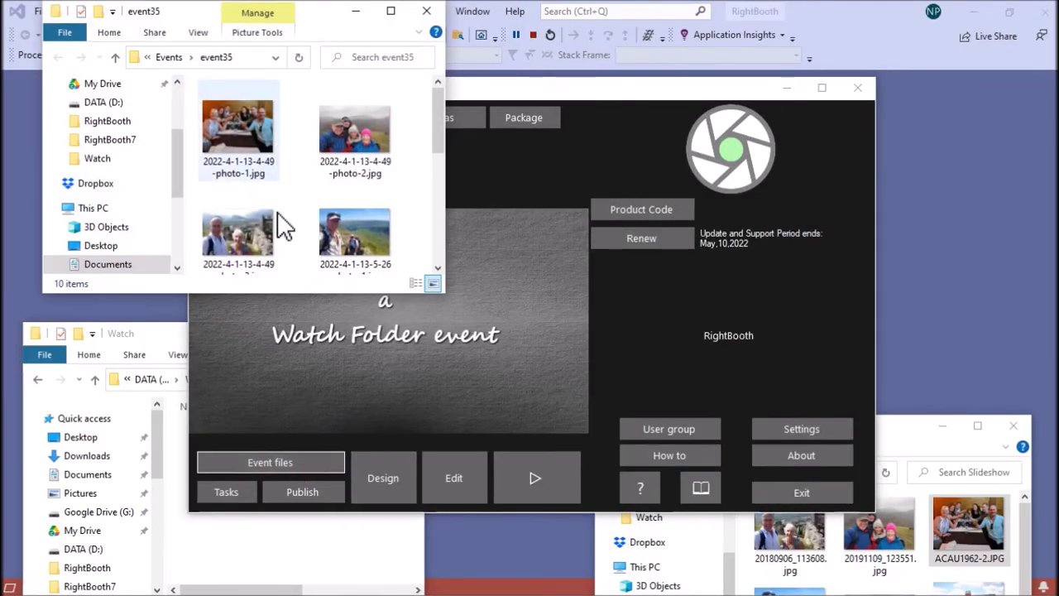
# Step: Permanently delete all the files in the event35 folder and close its window
pyautogui.click(263, 134)
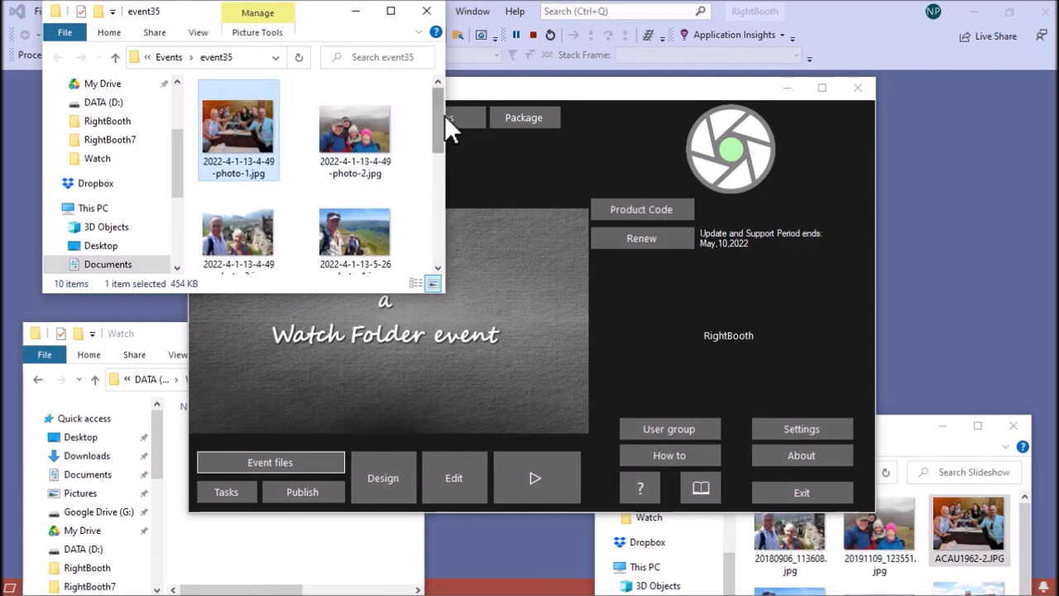
pyautogui.moveTo(444, 115); pyautogui.dragTo(374, 214)
pyautogui.keyDown('shift'); pyautogui.click(372, 219); pyautogui.keyUp('shift')
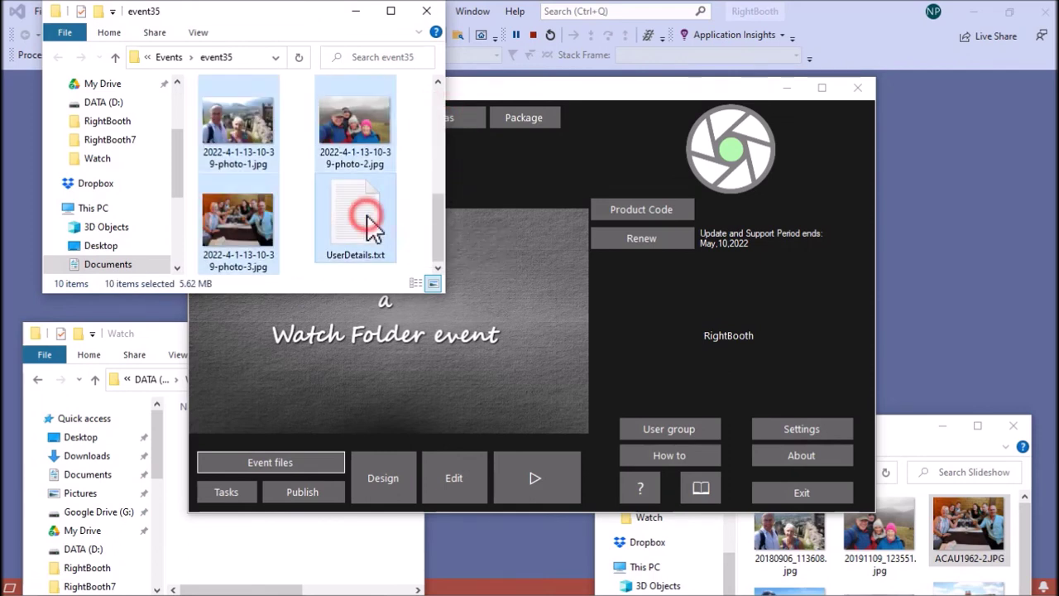
pyautogui.hotkey('shift', 'Delete')
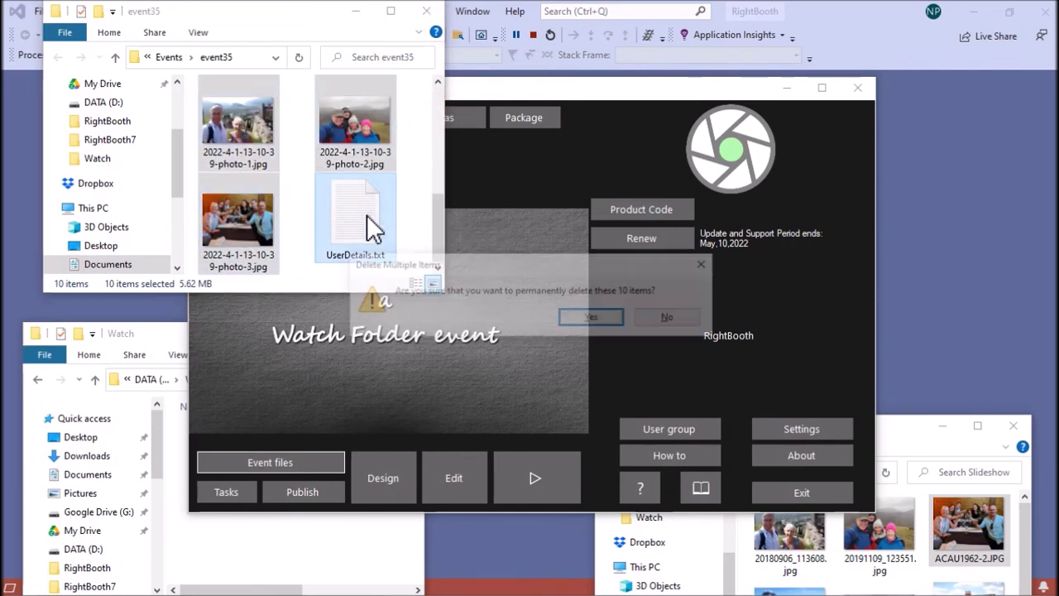
pyautogui.click(594, 320)
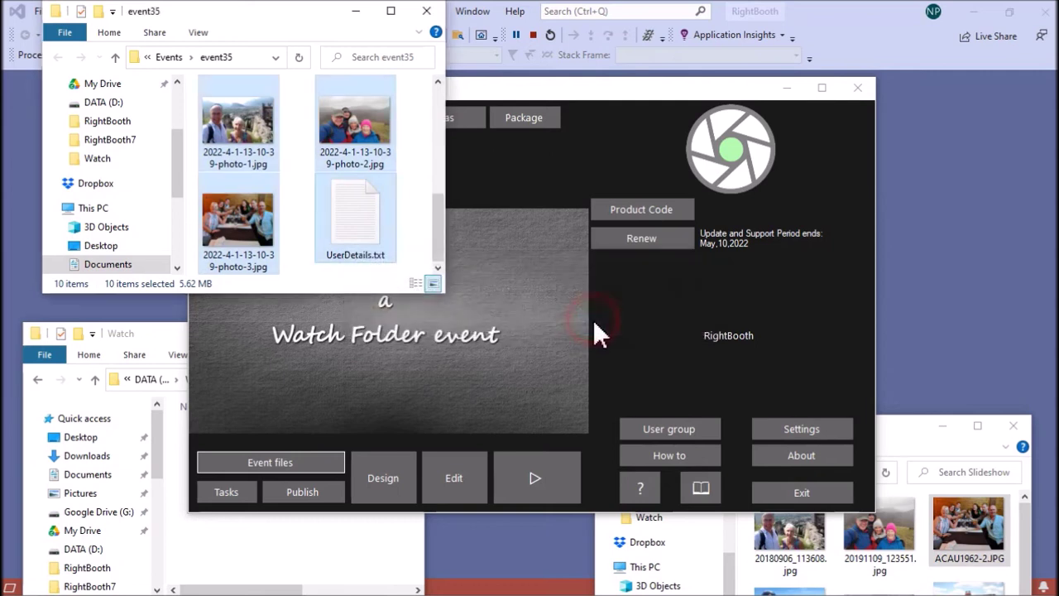
pyautogui.click(436, 15)
# Step: Copy Kidsty Pike (3).jpg, lake.jpg and P1020544.JPG from Slideshow into the Watch folder, and move both windows clear of the photo display
pyautogui.click(142, 352)
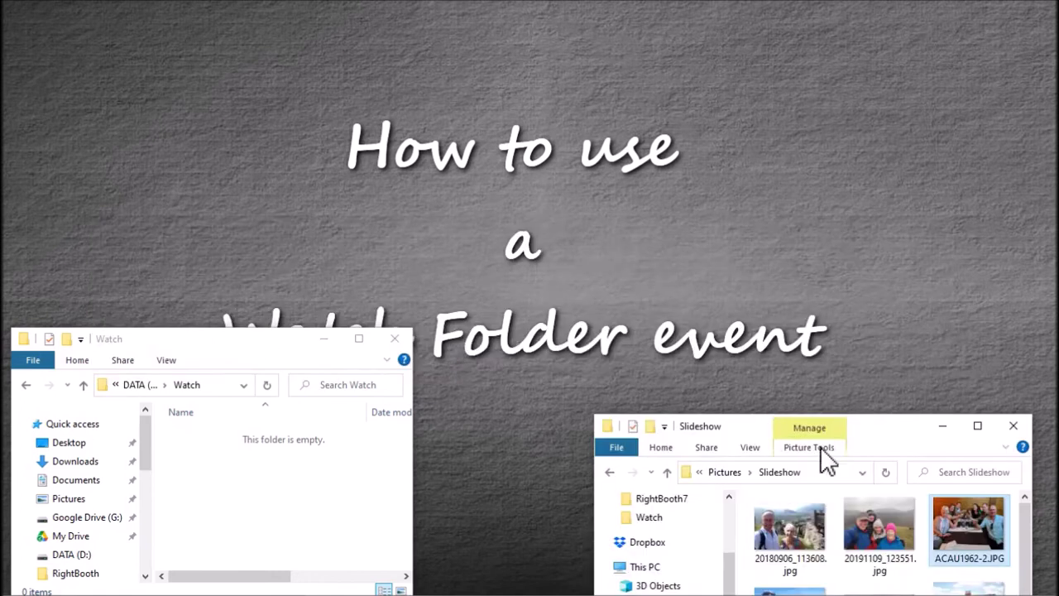
pyautogui.moveTo(896, 436); pyautogui.dragTo(921, 358)
pyautogui.click(811, 535)
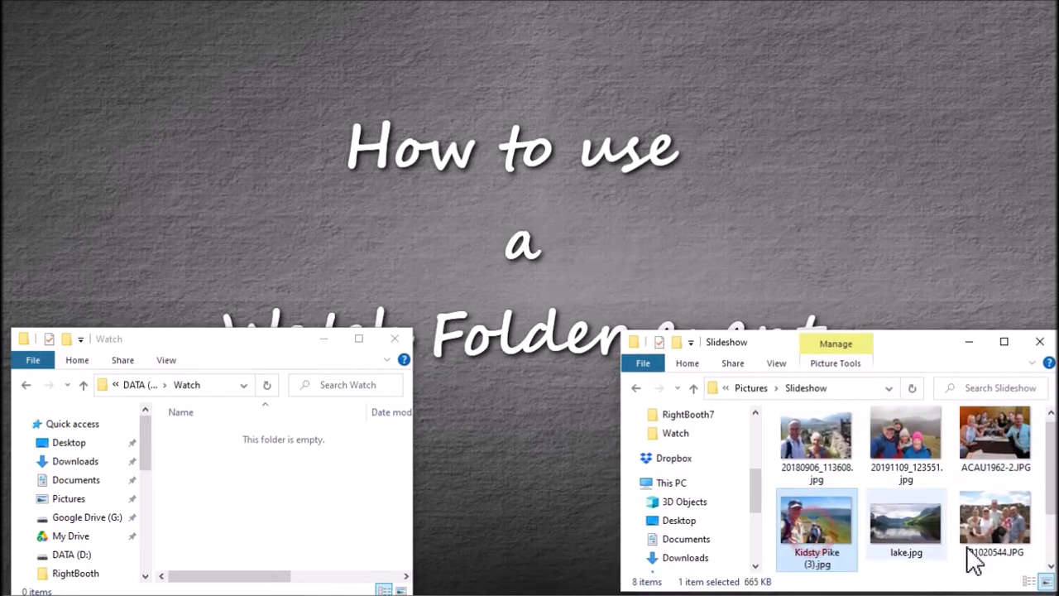
pyautogui.keyDown('shift'); pyautogui.click(998, 525); pyautogui.keyUp('shift')
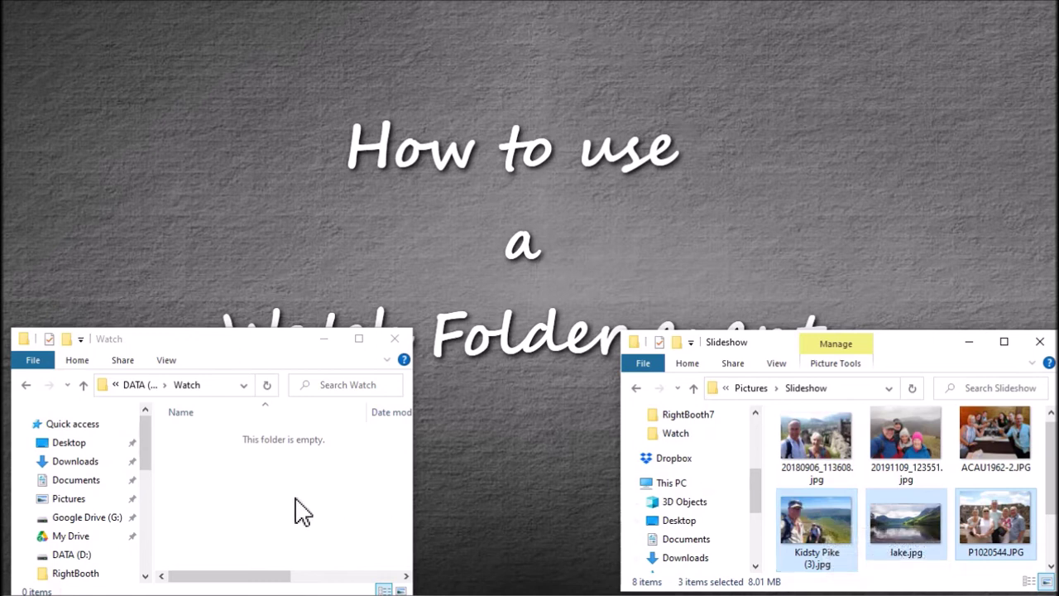
pyautogui.rightClick(240, 493)
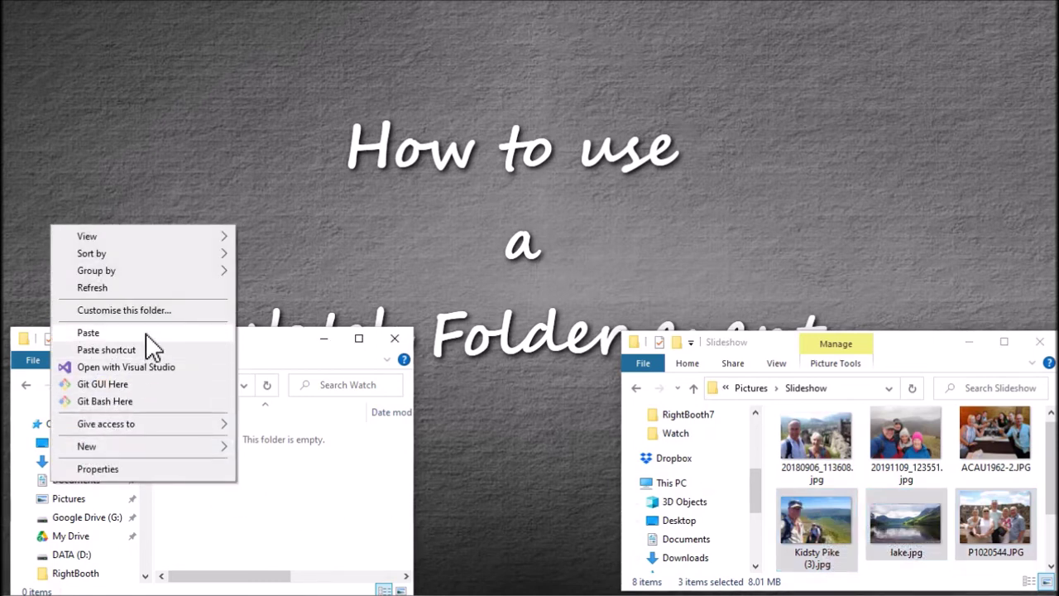
pyautogui.click(146, 333)
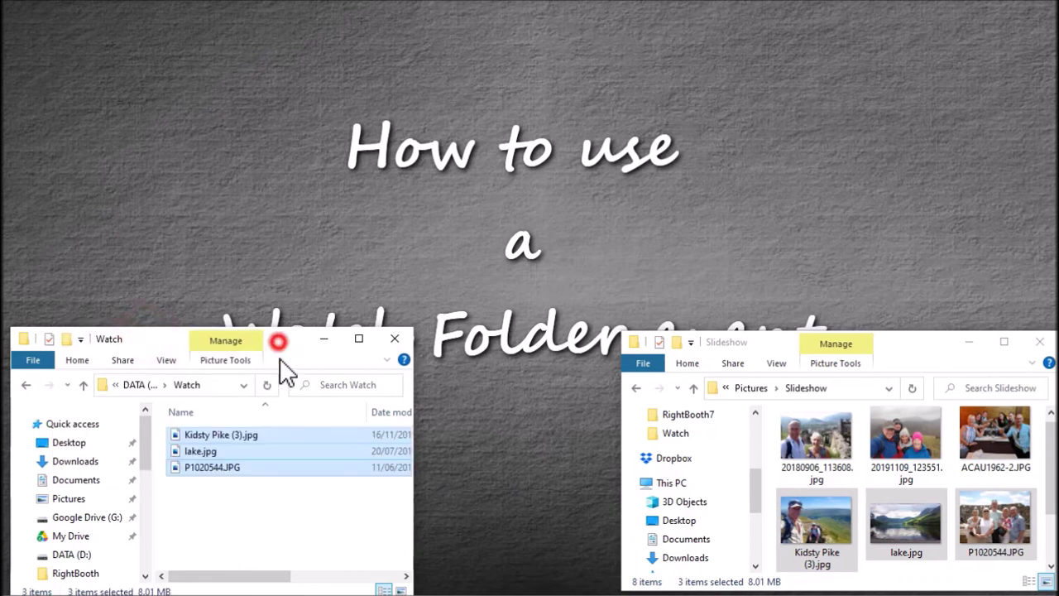
pyautogui.moveTo(281, 361); pyautogui.dragTo(267, 421)
pyautogui.moveTo(938, 361); pyautogui.dragTo(949, 430)
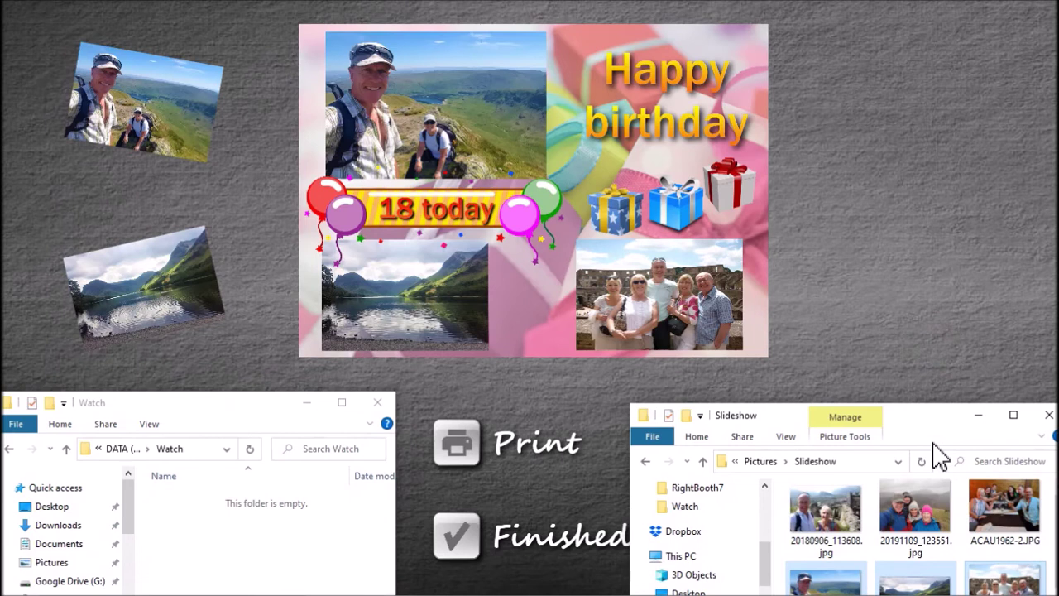
# Step: Copy 20180906_113608.jpg, 20191109_123551.jpg and ACAU1962-2.JPG from Slideshow into the Watch folder, and finish the current photo session so the new photos are processed
pyautogui.moveTo(935, 415); pyautogui.dragTo(902, 286)
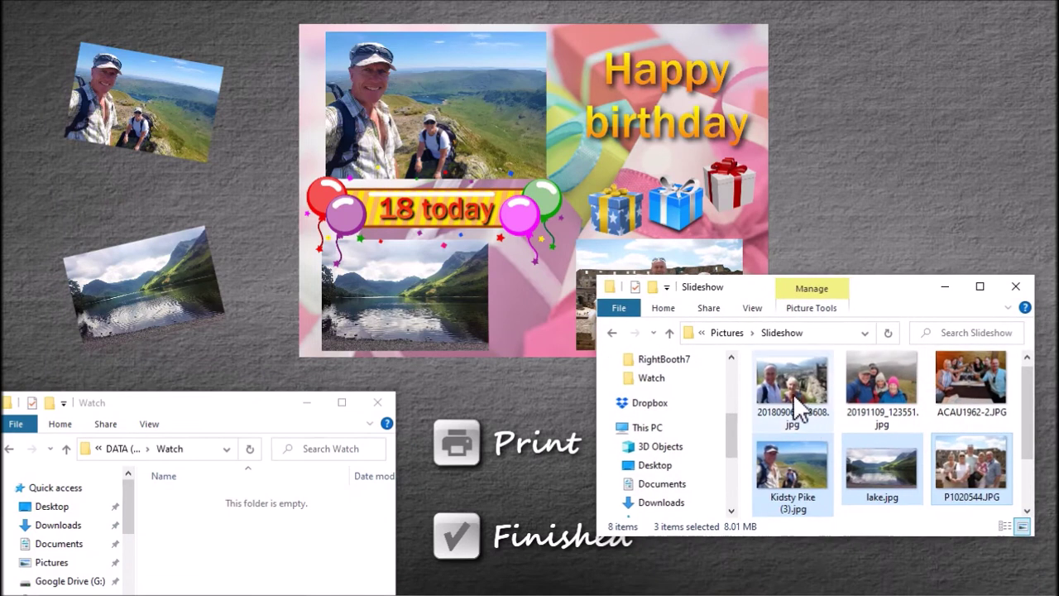
pyautogui.click(799, 405)
pyautogui.keyDown('shift'); pyautogui.click(968, 395); pyautogui.keyUp('shift')
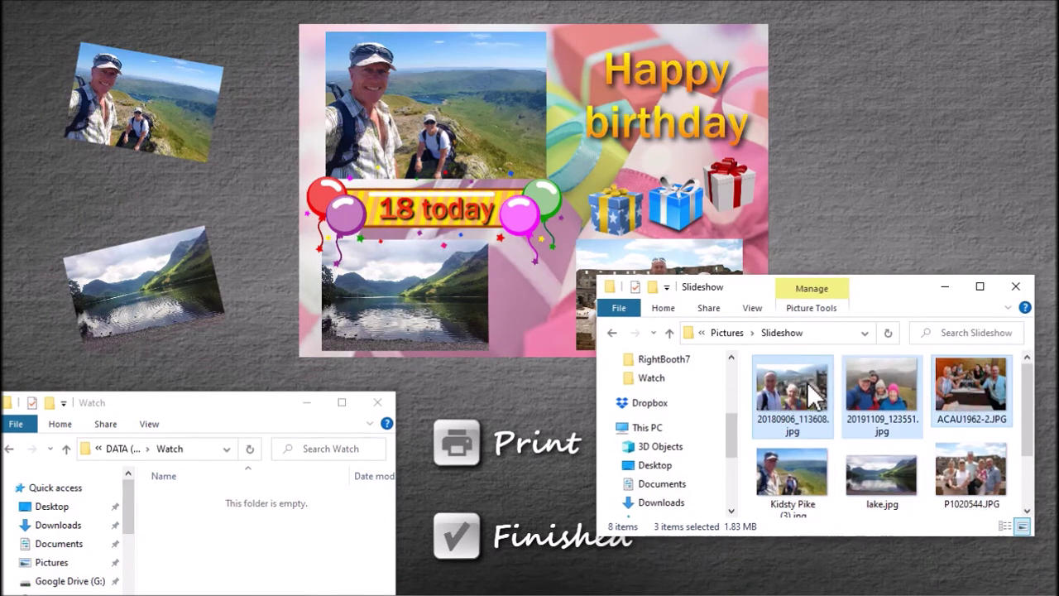
pyautogui.click(225, 571)
pyautogui.hotkey('ctrl', 'v')
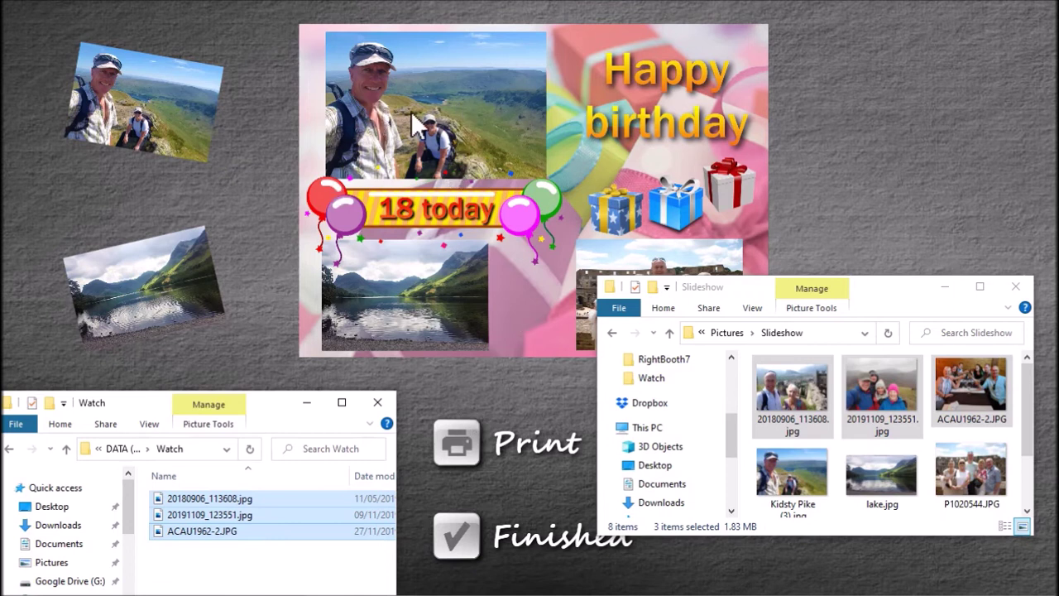
pyautogui.click(469, 536)
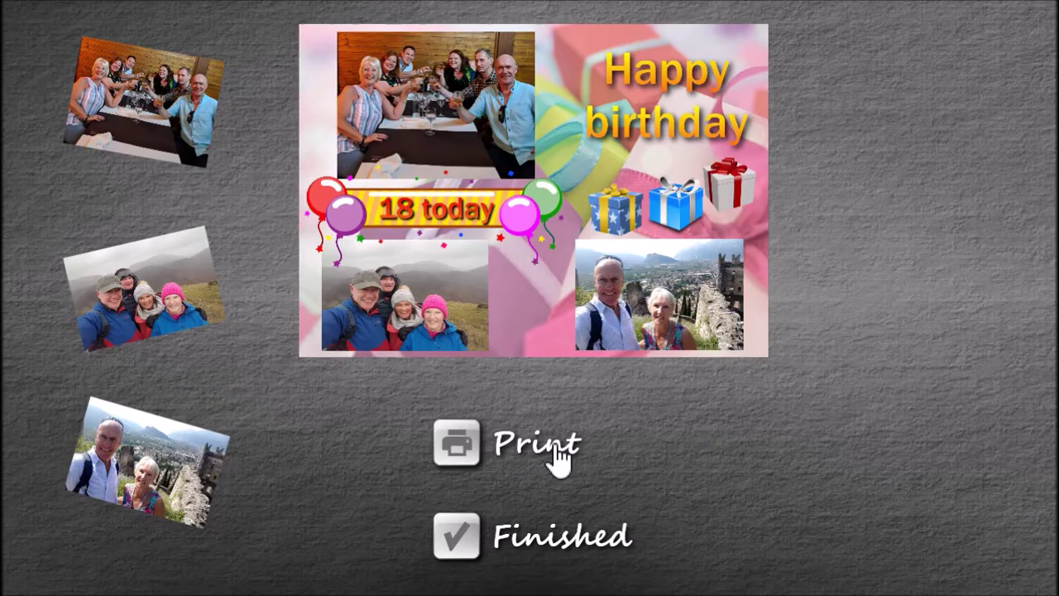
# Step: Exit the running event and ensure the event structure's Show/Redo options have both Videos and Photos off
pyautogui.press('Escape')
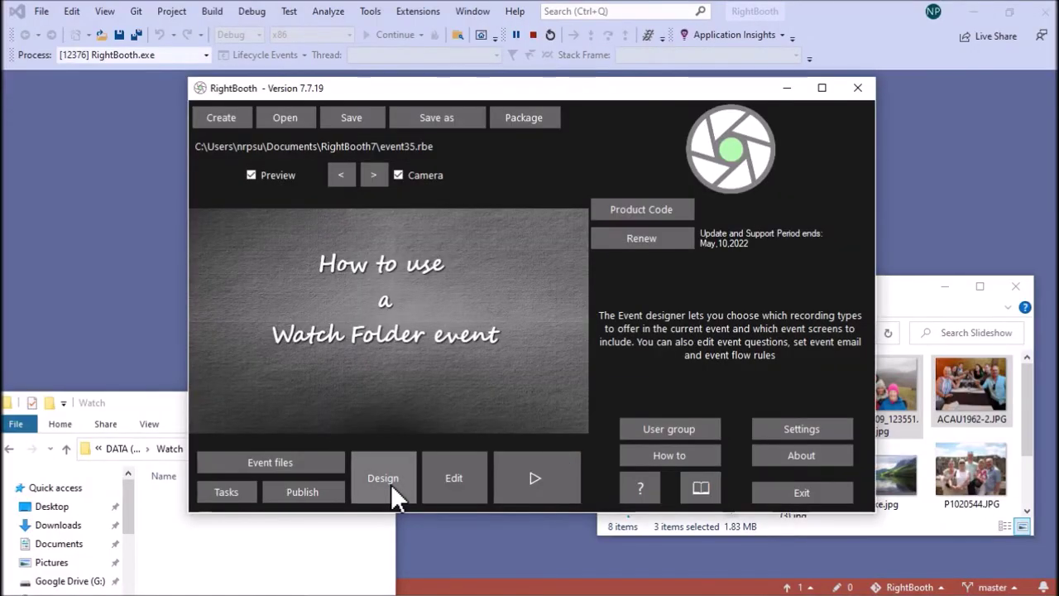
pyautogui.click(392, 483)
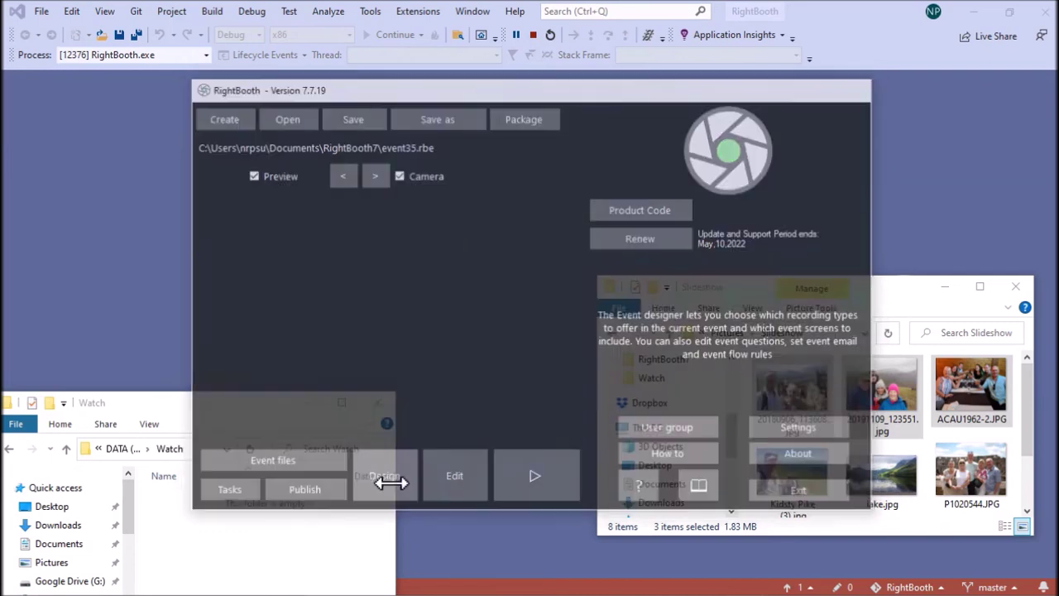
pyautogui.click(248, 64)
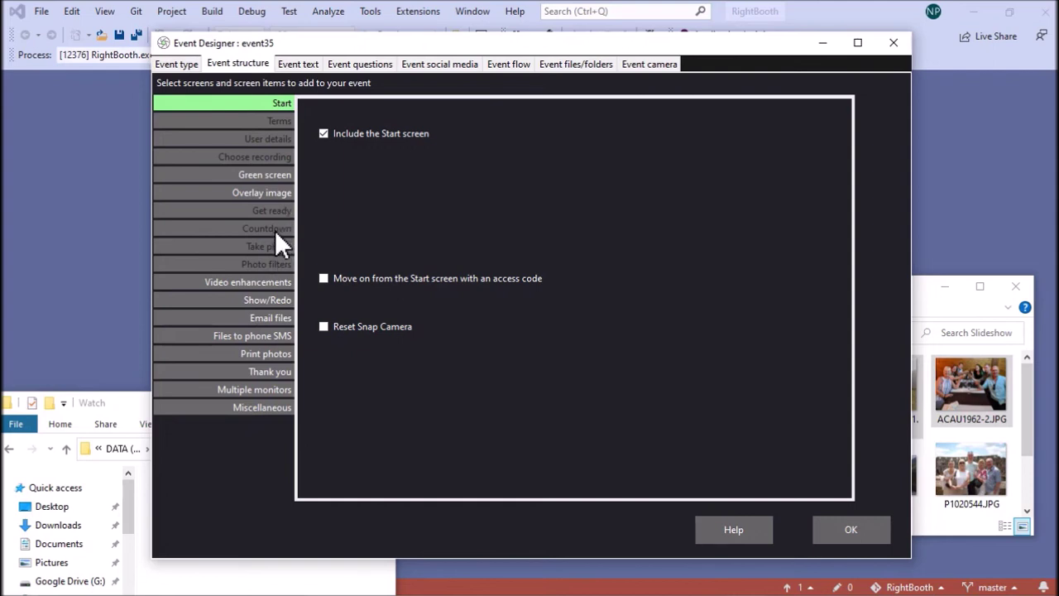
pyautogui.click(267, 300)
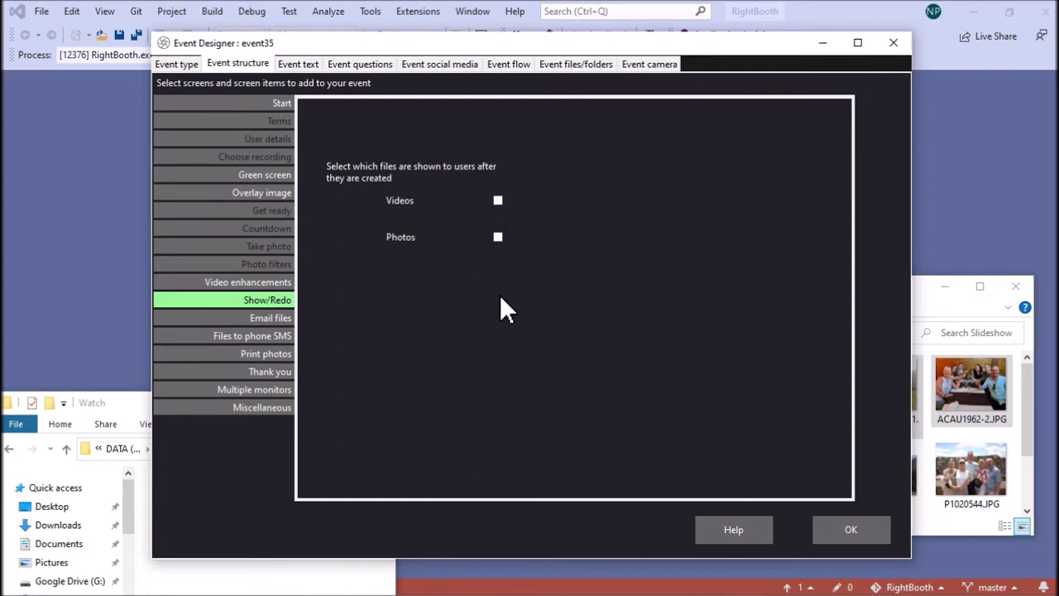
pyautogui.click(853, 529)
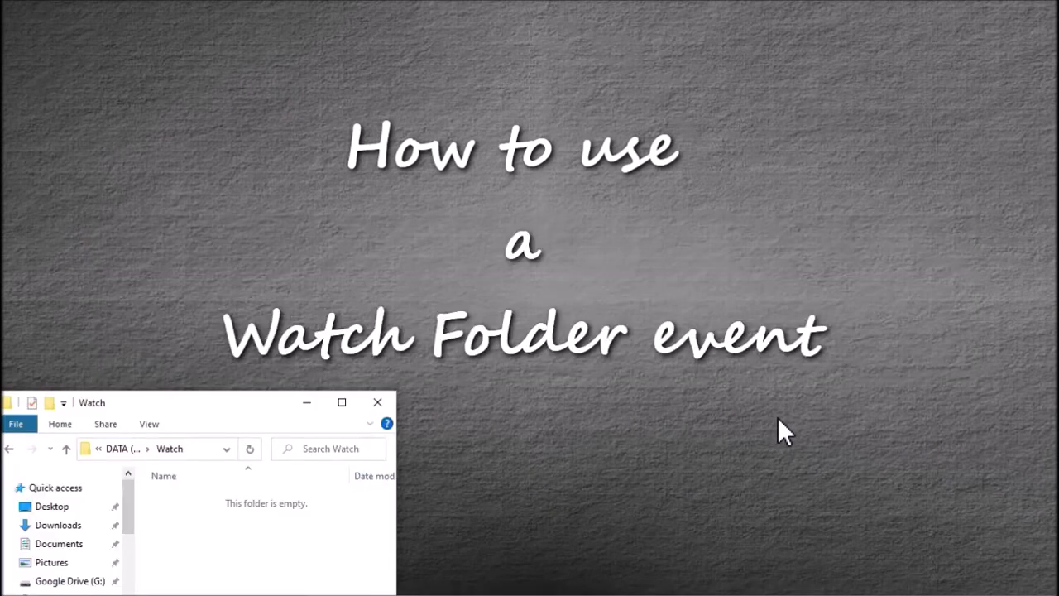
# Step: Copy lake.jpg, pic.jpg and Shipmans Knott.jpg from Slideshow into the Watch folder, and clear the folder windows from the photo options screen
pyautogui.hotkey('alt', 'Tab')
pyautogui.hotkey('alt', 'Tab')
pyautogui.click(1026, 407)
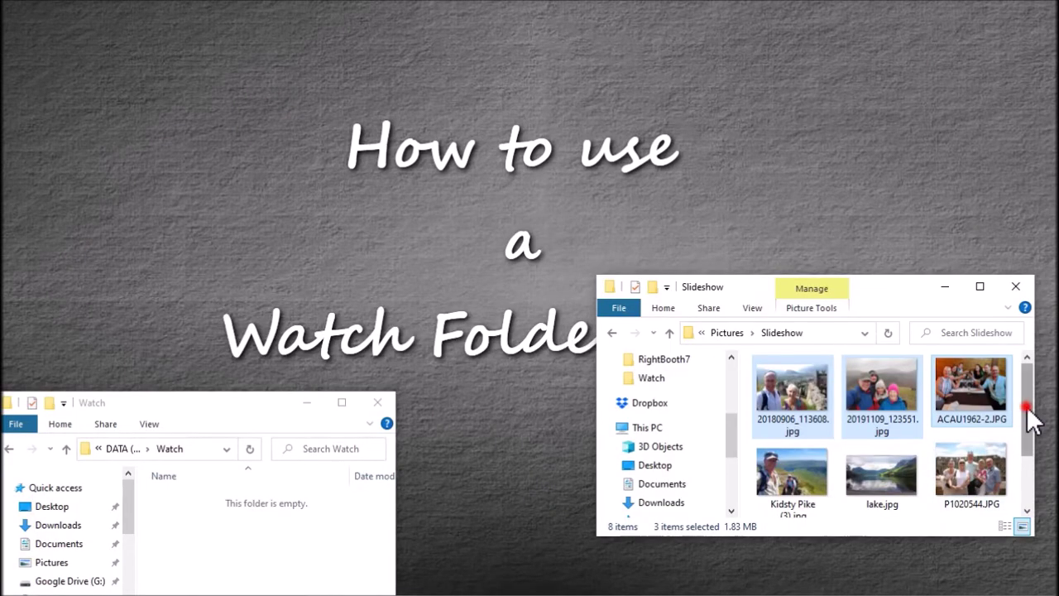
pyautogui.moveTo(1028, 408); pyautogui.dragTo(1030, 487)
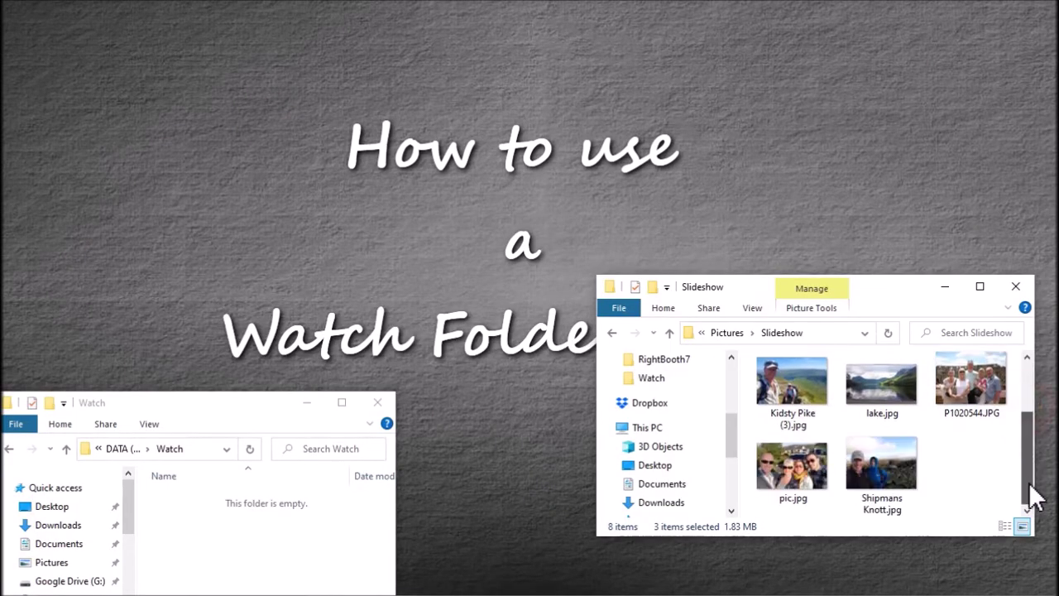
pyautogui.click(899, 384)
pyautogui.keyDown('ctrl'); pyautogui.click(786, 470); pyautogui.keyUp('ctrl')
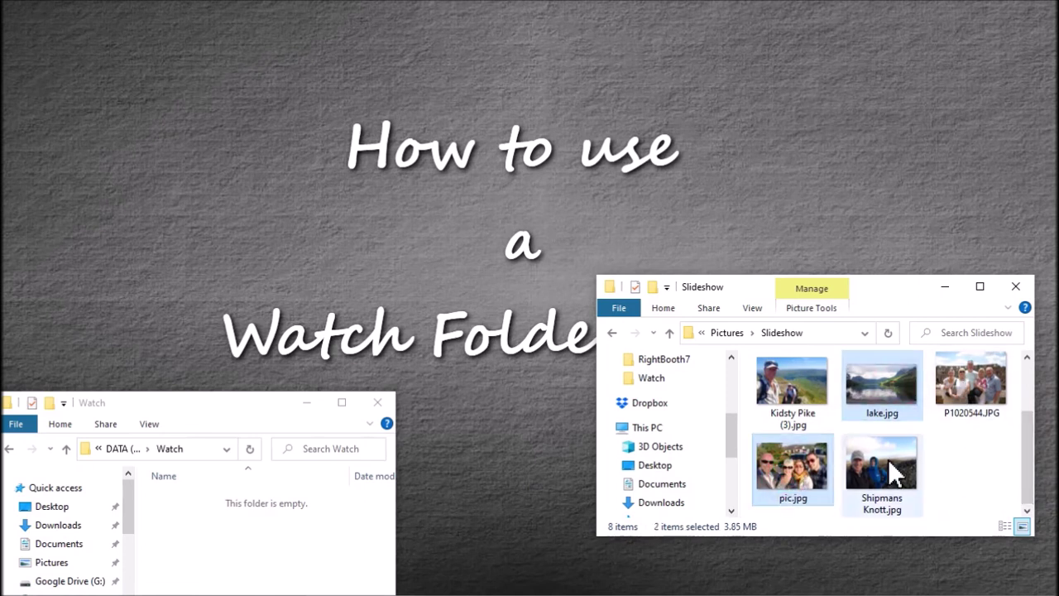
pyautogui.keyDown('ctrl'); pyautogui.click(894, 480); pyautogui.keyUp('ctrl')
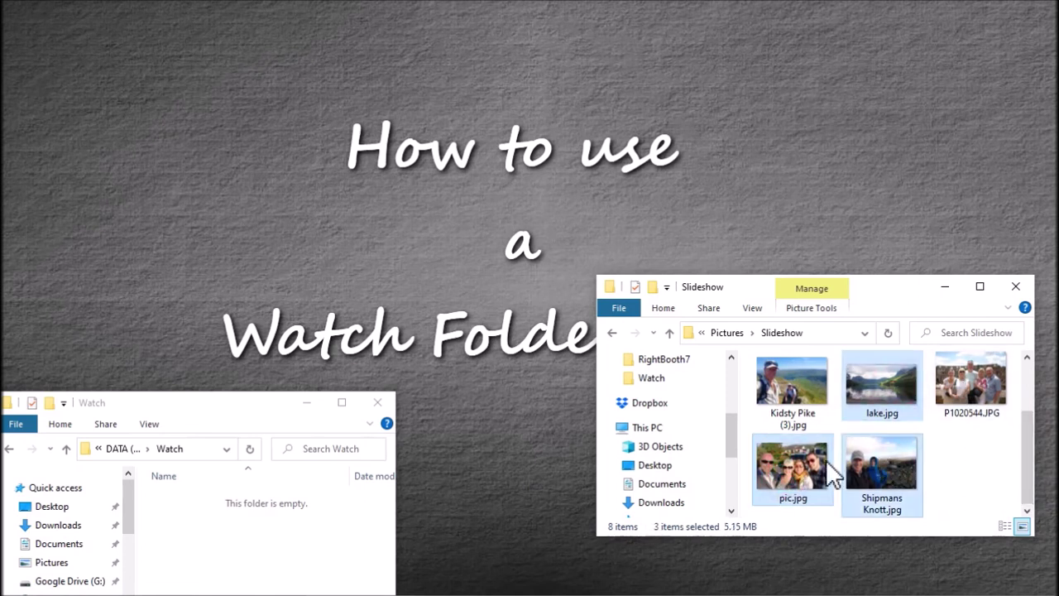
pyautogui.click(253, 546)
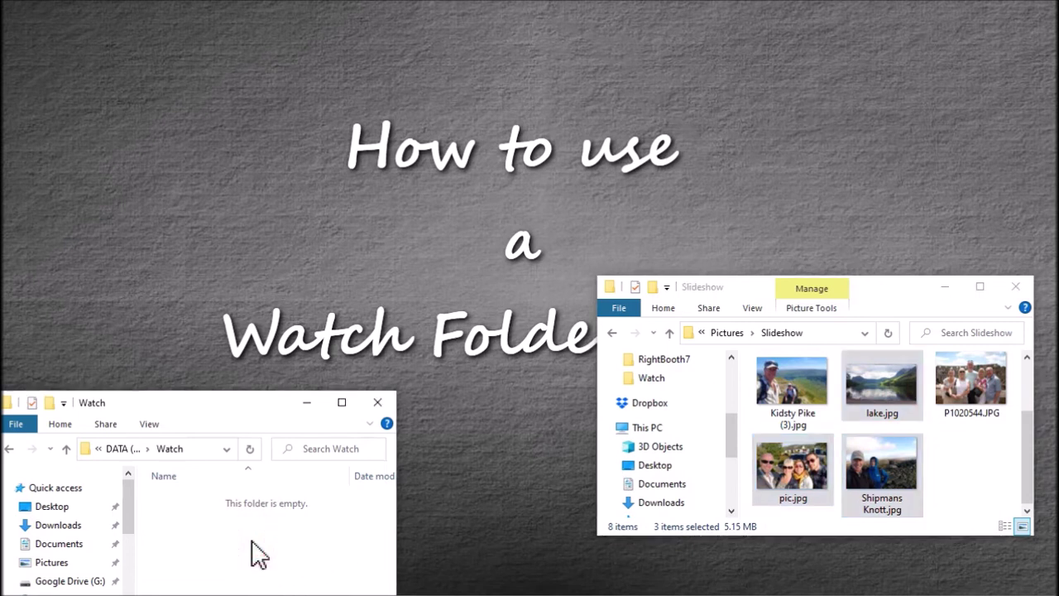
pyautogui.hotkey('ctrl', 'v')
pyautogui.moveTo(907, 299); pyautogui.dragTo(935, 438)
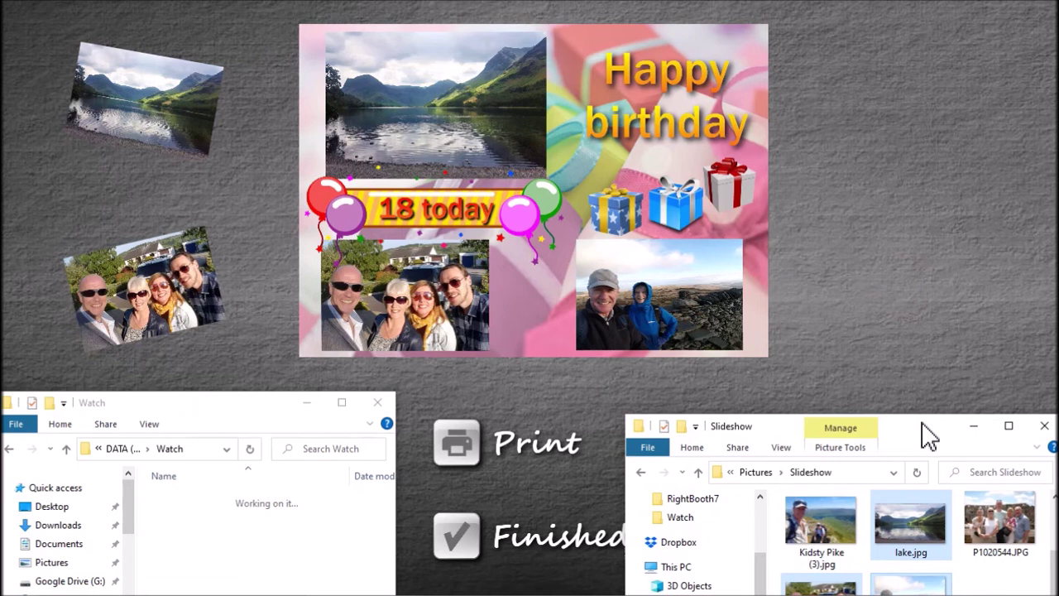
pyautogui.click(902, 262)
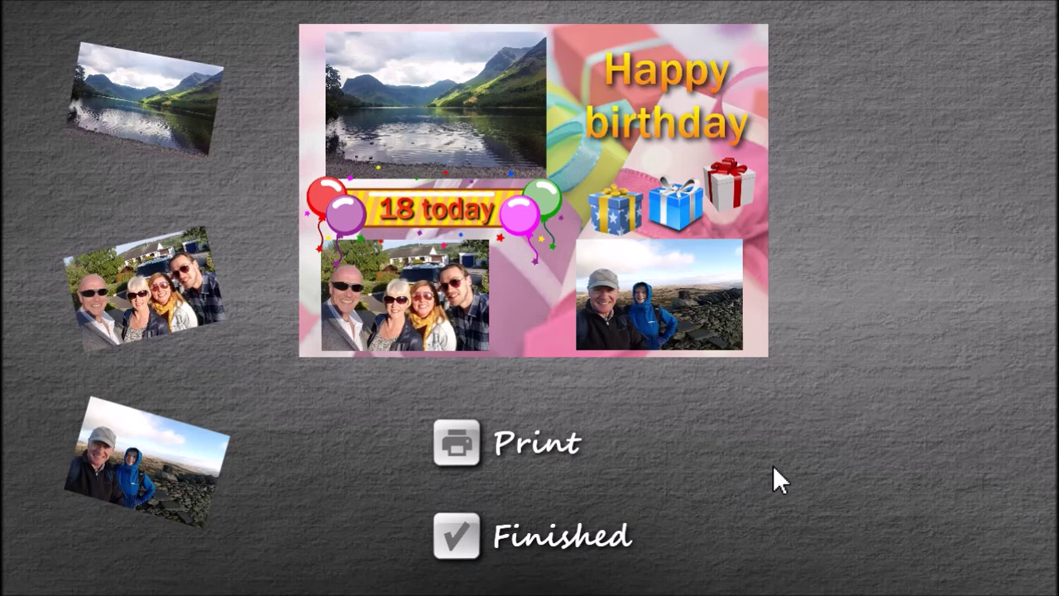
# Step: Exit the running event and set the event's Print photos option to print automatically
pyautogui.press('Escape')
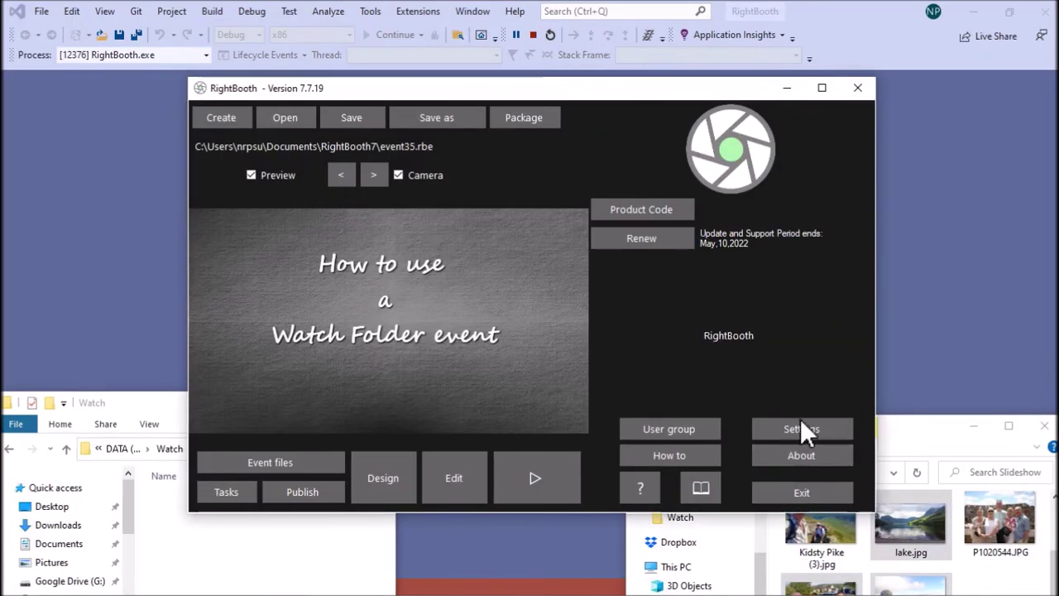
pyautogui.click(398, 478)
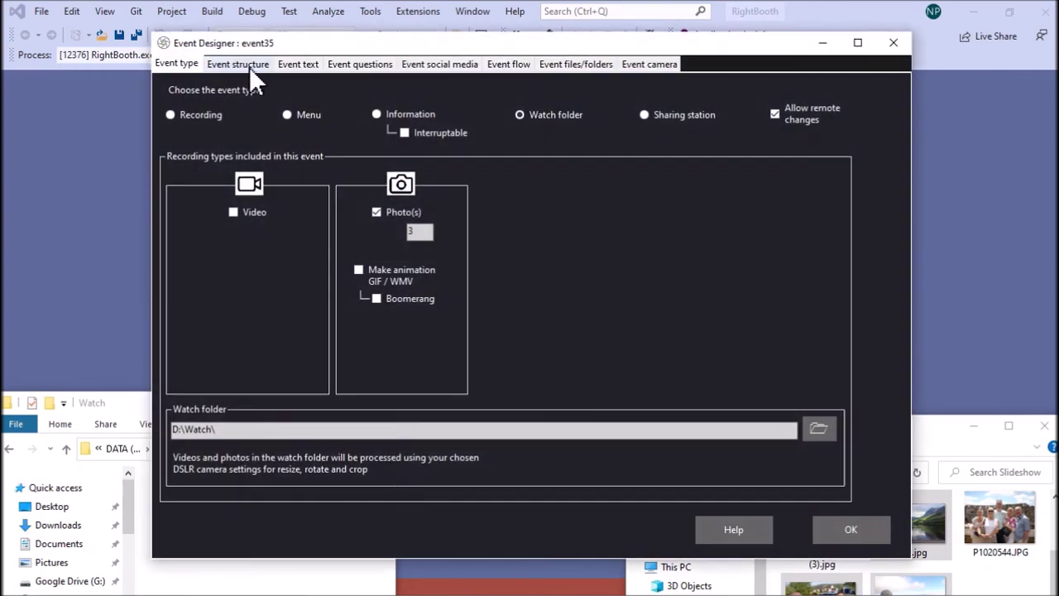
pyautogui.click(251, 70)
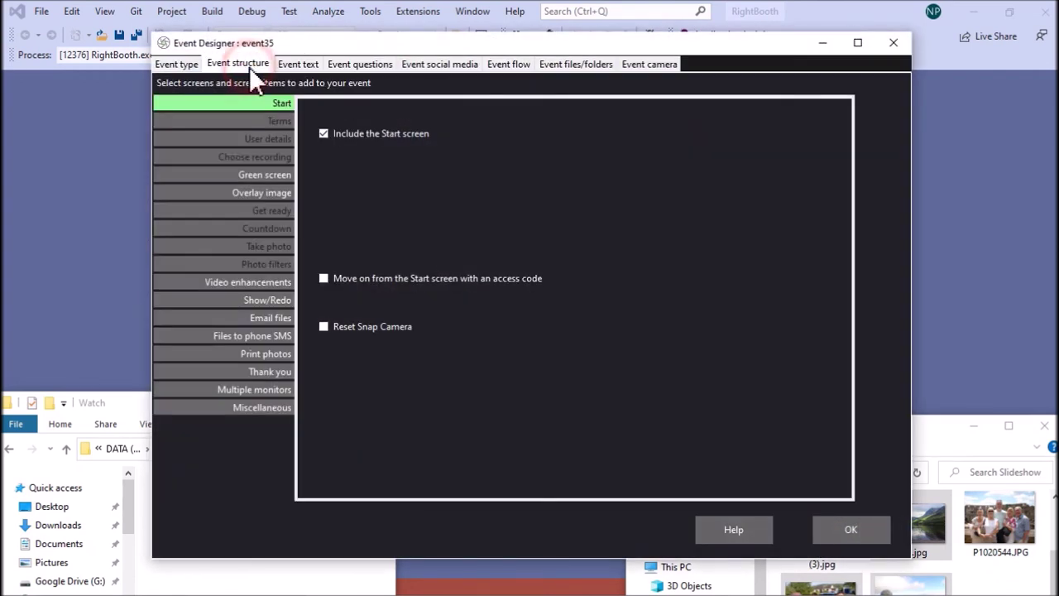
pyautogui.click(261, 353)
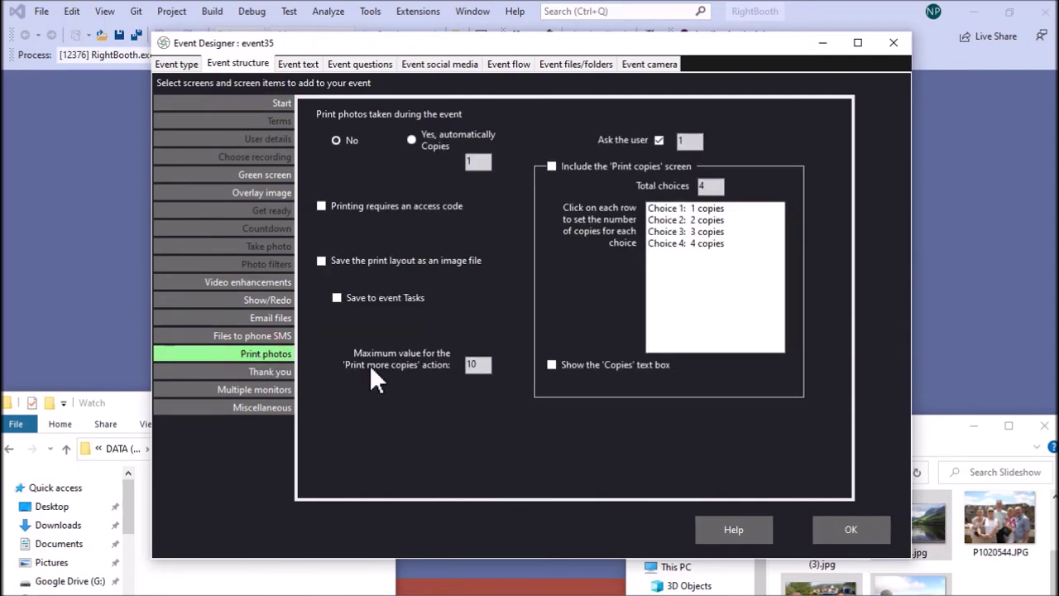
pyautogui.click(412, 140)
pyautogui.click(858, 528)
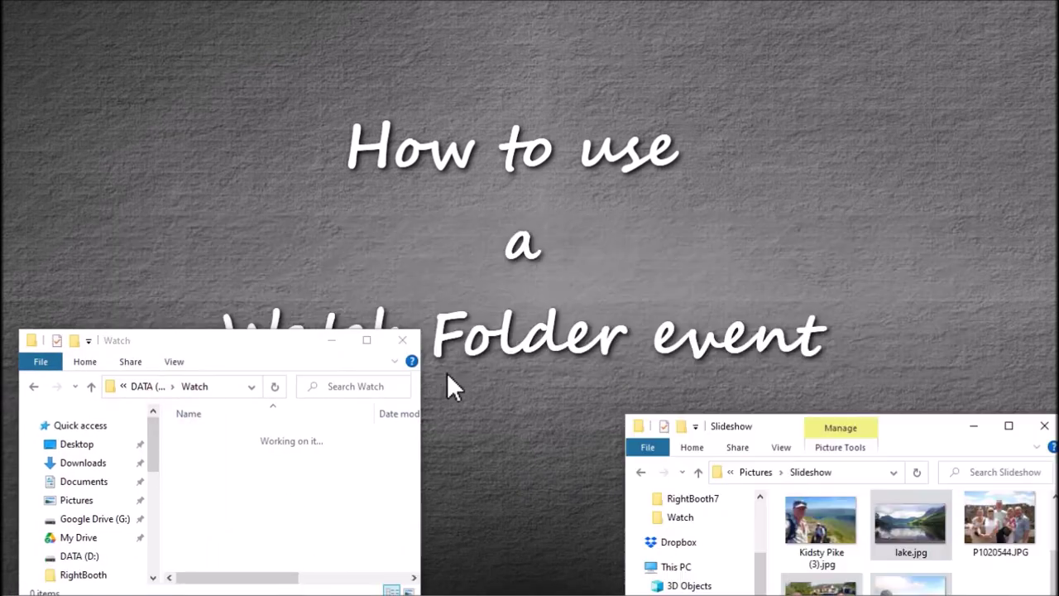
# Step: Copy 20180906_113608.jpg, lake.jpg and Kidsty Pike (3).jpg from the Slideshow folder into the Watch folder
pyautogui.moveTo(931, 430); pyautogui.dragTo(923, 304)
pyautogui.click(1012, 488)
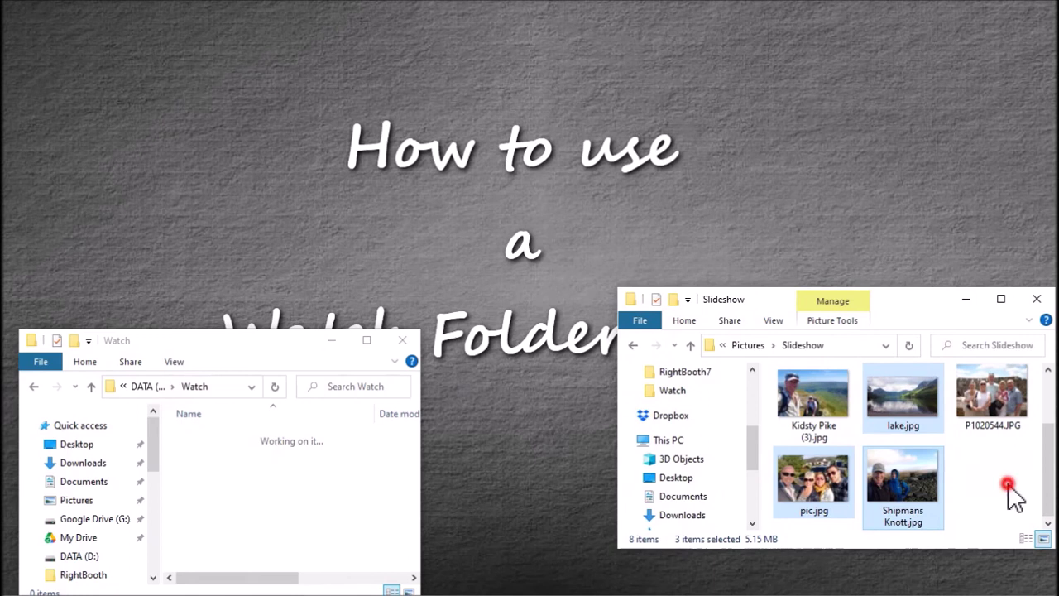
pyautogui.scroll(2, 1049, 472)
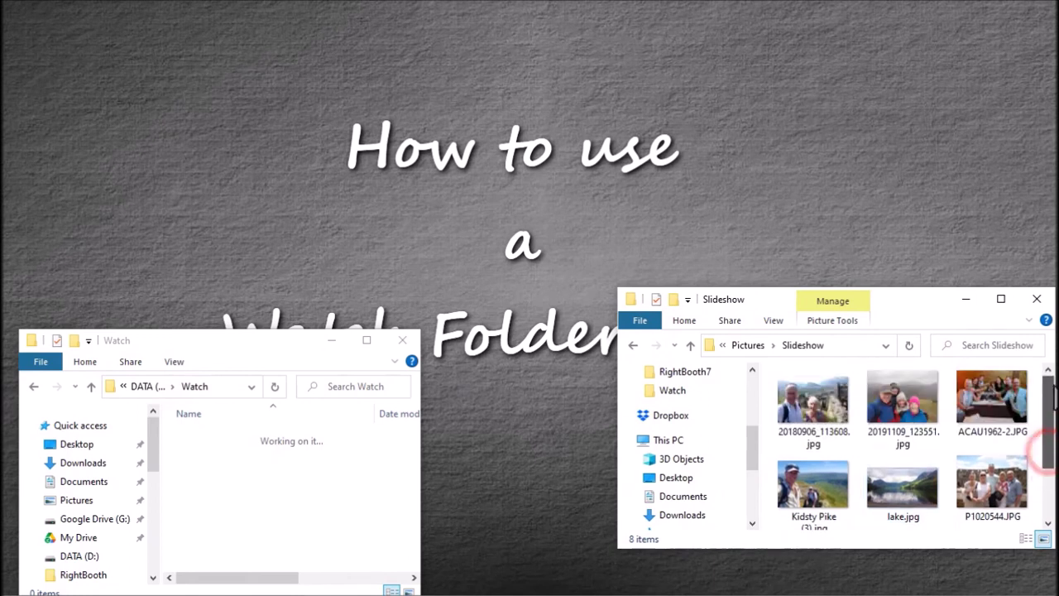
pyautogui.click(815, 401)
pyautogui.keyDown('ctrl'); pyautogui.click(916, 487); pyautogui.keyUp('ctrl')
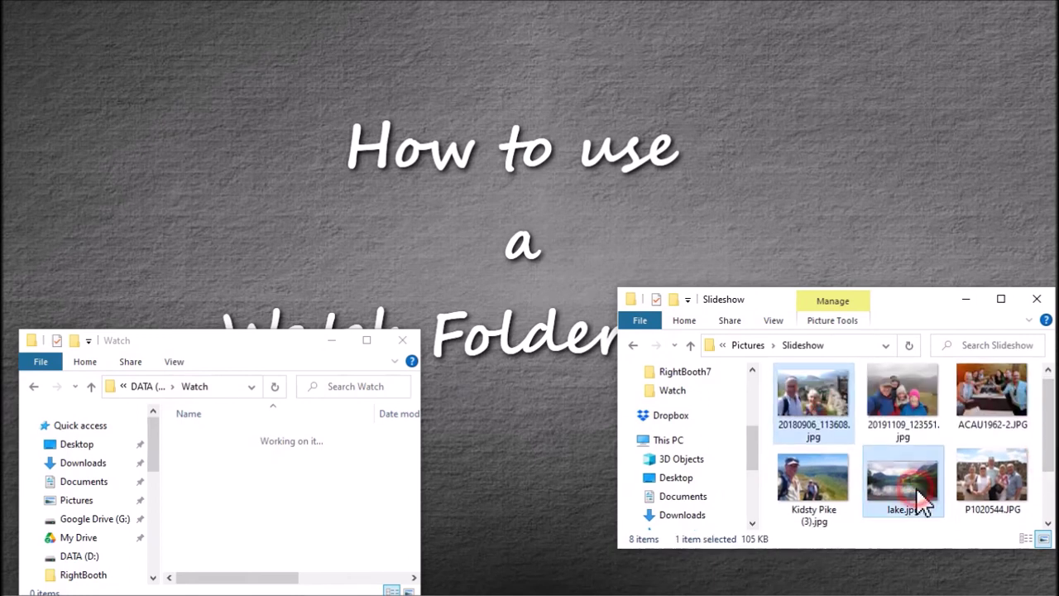
pyautogui.keyDown('ctrl'); pyautogui.click(820, 475); pyautogui.keyUp('ctrl')
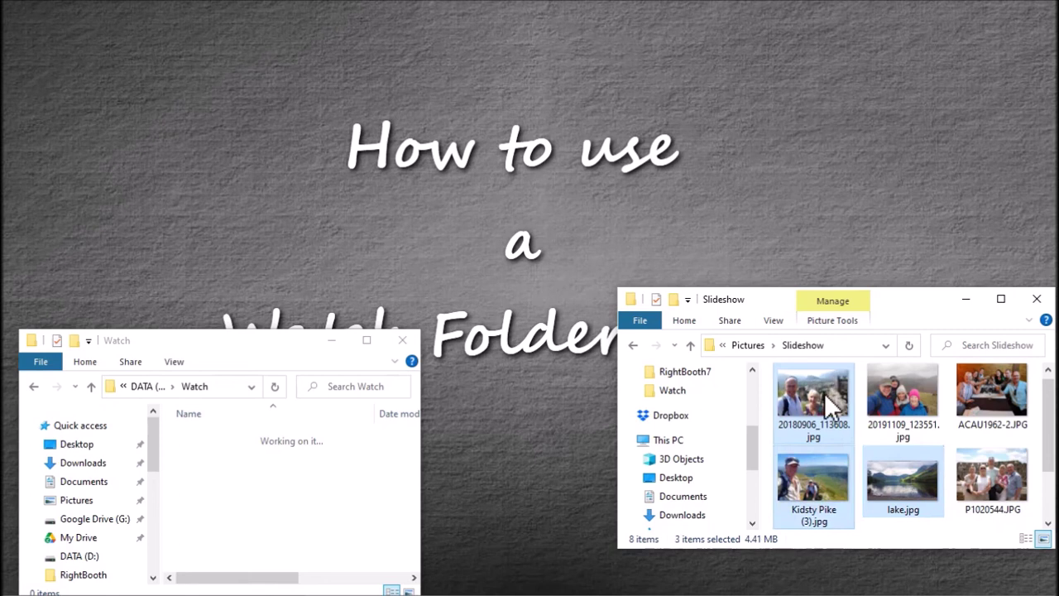
pyautogui.rightClick(272, 496)
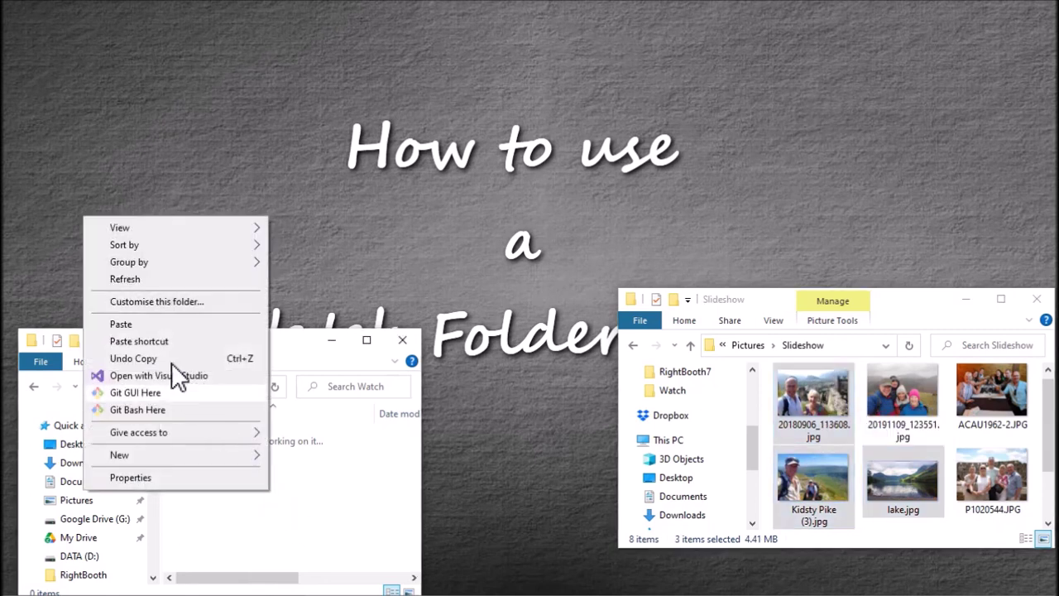
pyautogui.click(145, 327)
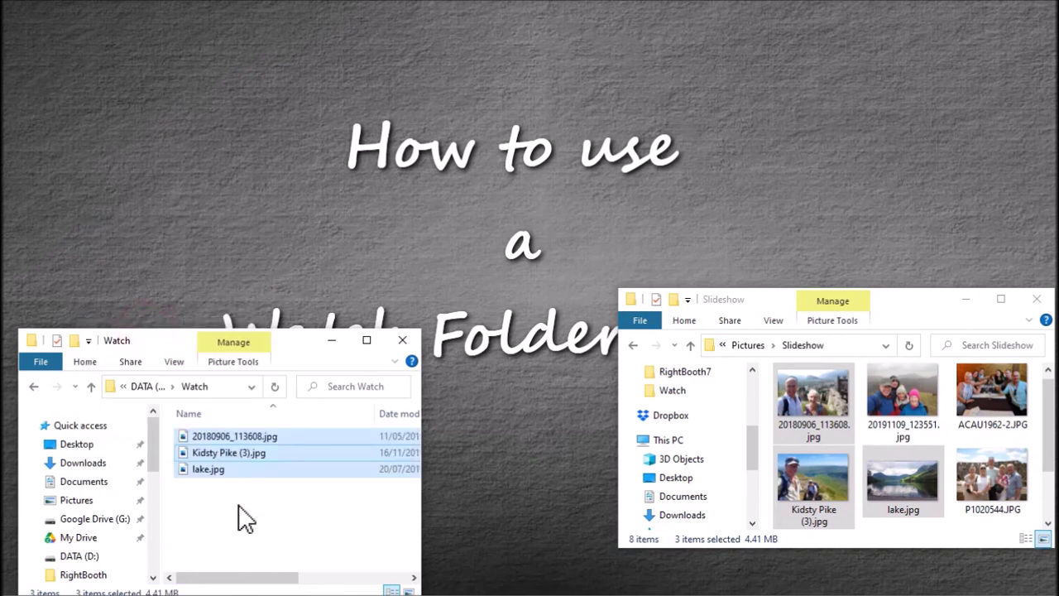
# Step: Move the Slideshow and Watch windows clear of the event screen during printing, and bring the Watch window's file area back into full view
pyautogui.moveTo(929, 299); pyautogui.dragTo(927, 397)
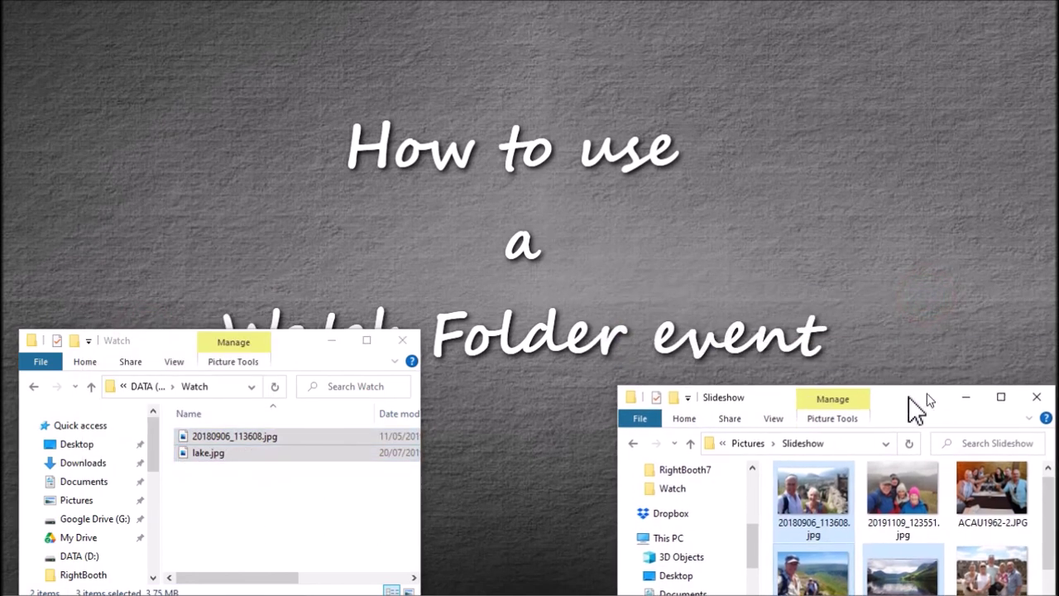
pyautogui.click(231, 341)
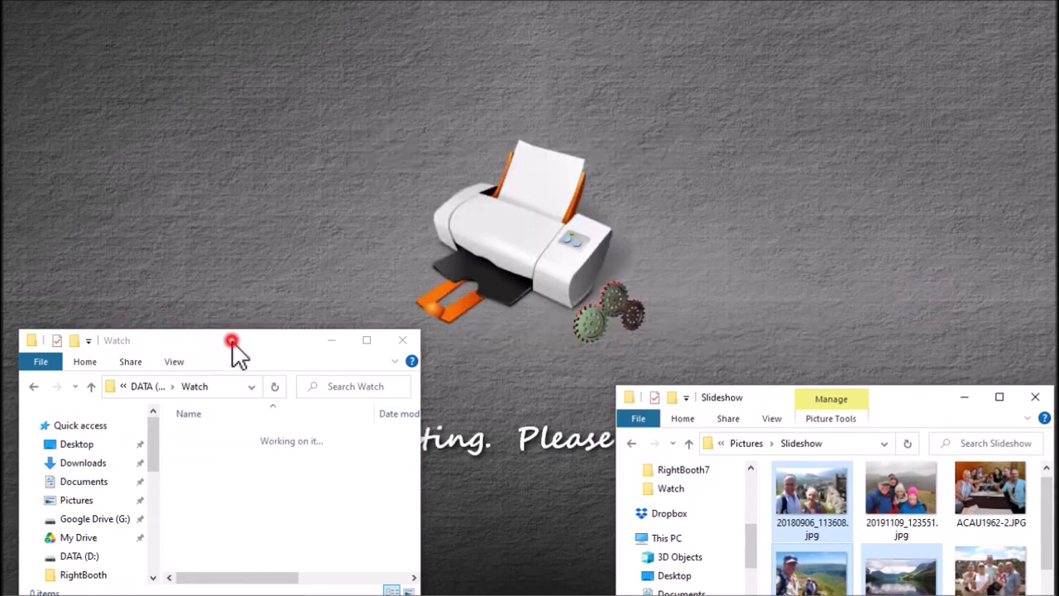
pyautogui.moveTo(232, 343); pyautogui.dragTo(212, 475)
pyautogui.moveTo(941, 402); pyautogui.dragTo(934, 503)
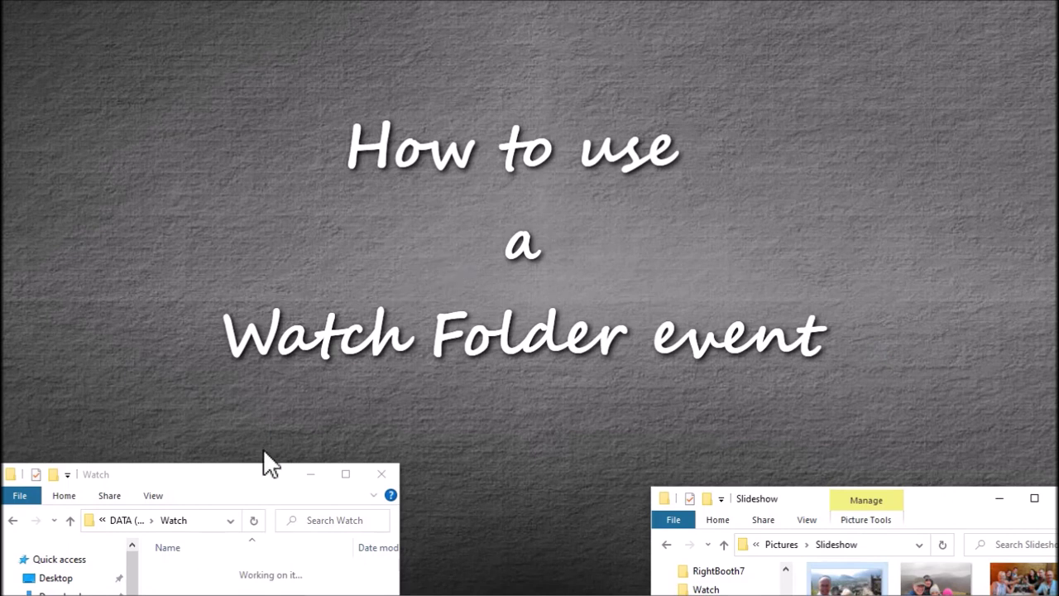
pyautogui.moveTo(256, 480); pyautogui.dragTo(277, 323)
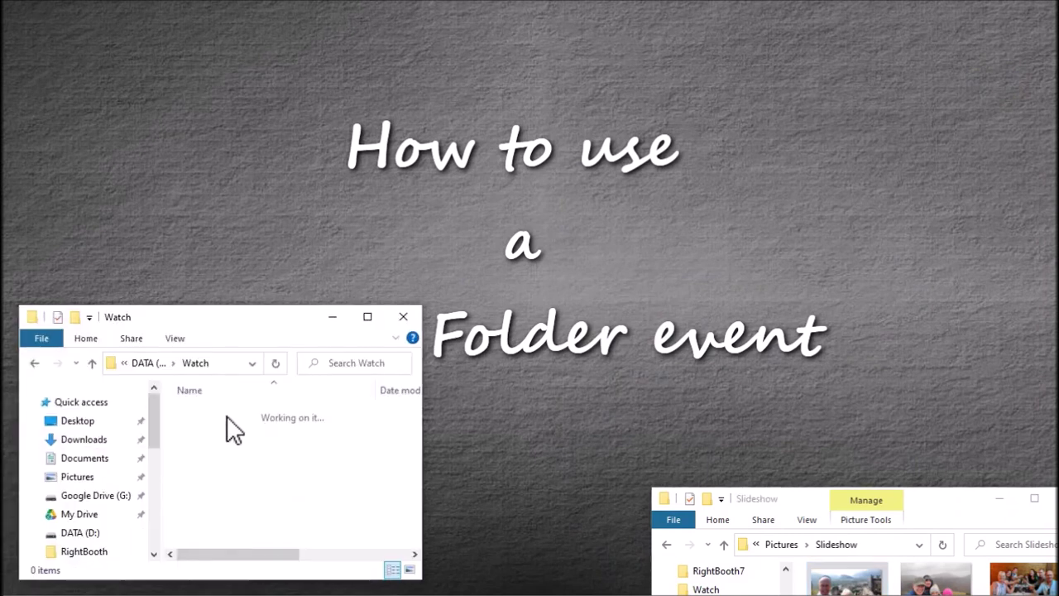